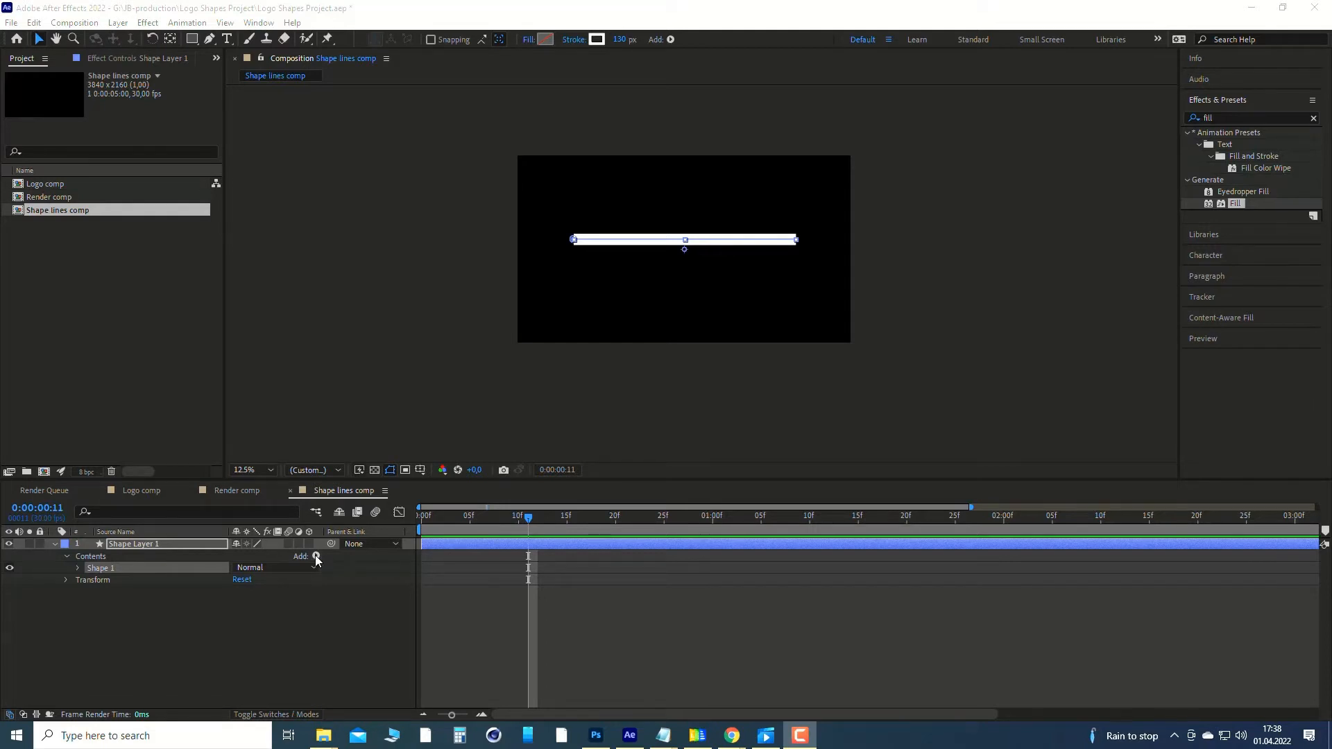
Add a Trim Paths operator to Shape 1 and place it below Fill 1
{"action": "left_click", "coordinate": [316, 557]}
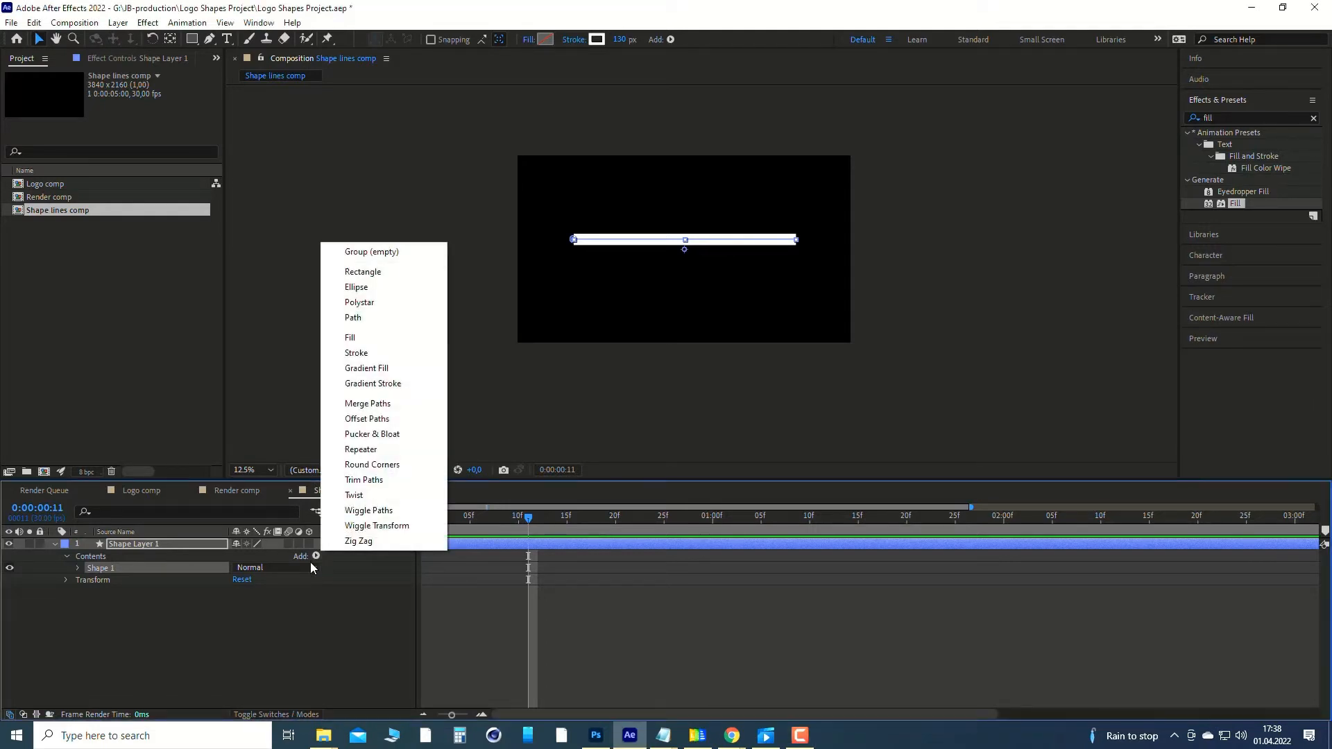
{"action": "left_click", "coordinate": [381, 481]}
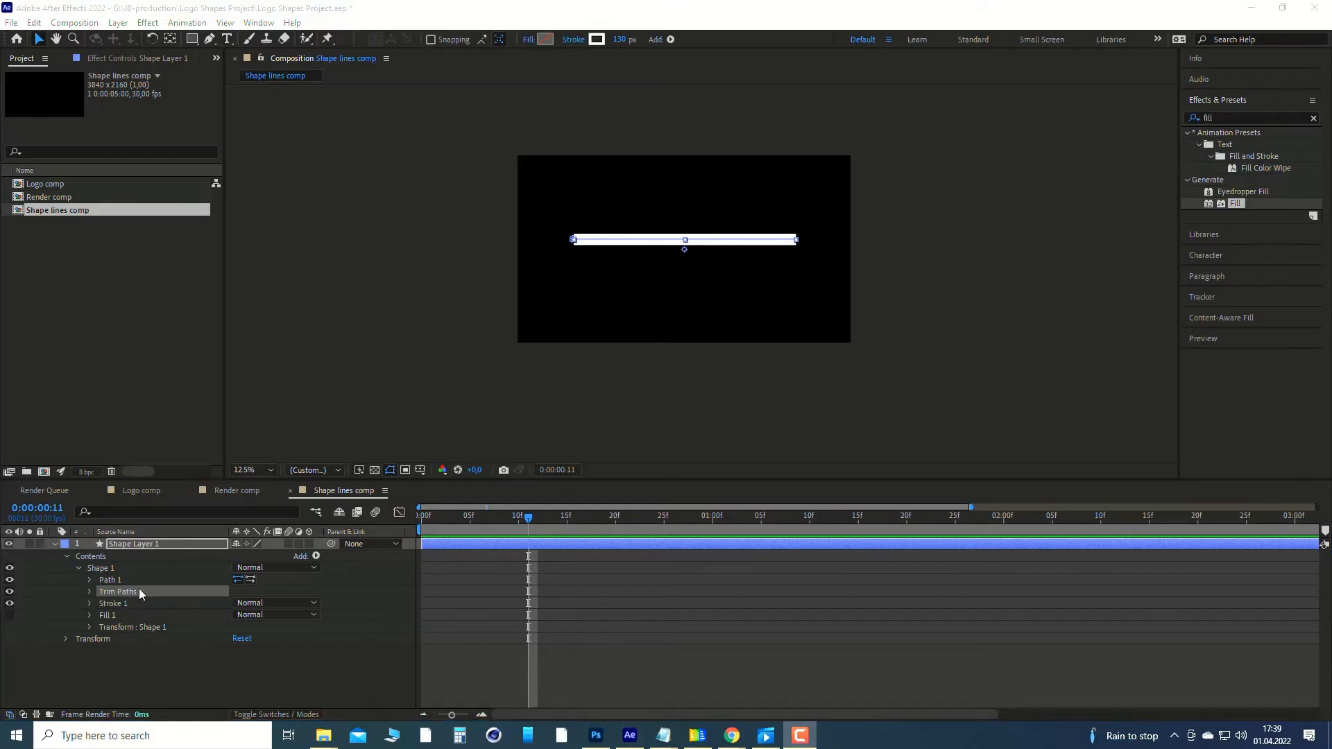
{"action": "mouse_move", "coordinate": [137, 591]}
{"action": "left_mouse_down"}
{"action": "mouse_move", "coordinate": [136, 626]}
{"action": "mouse_move", "coordinate": [124, 618]}
{"action": "left_mouse_up"}
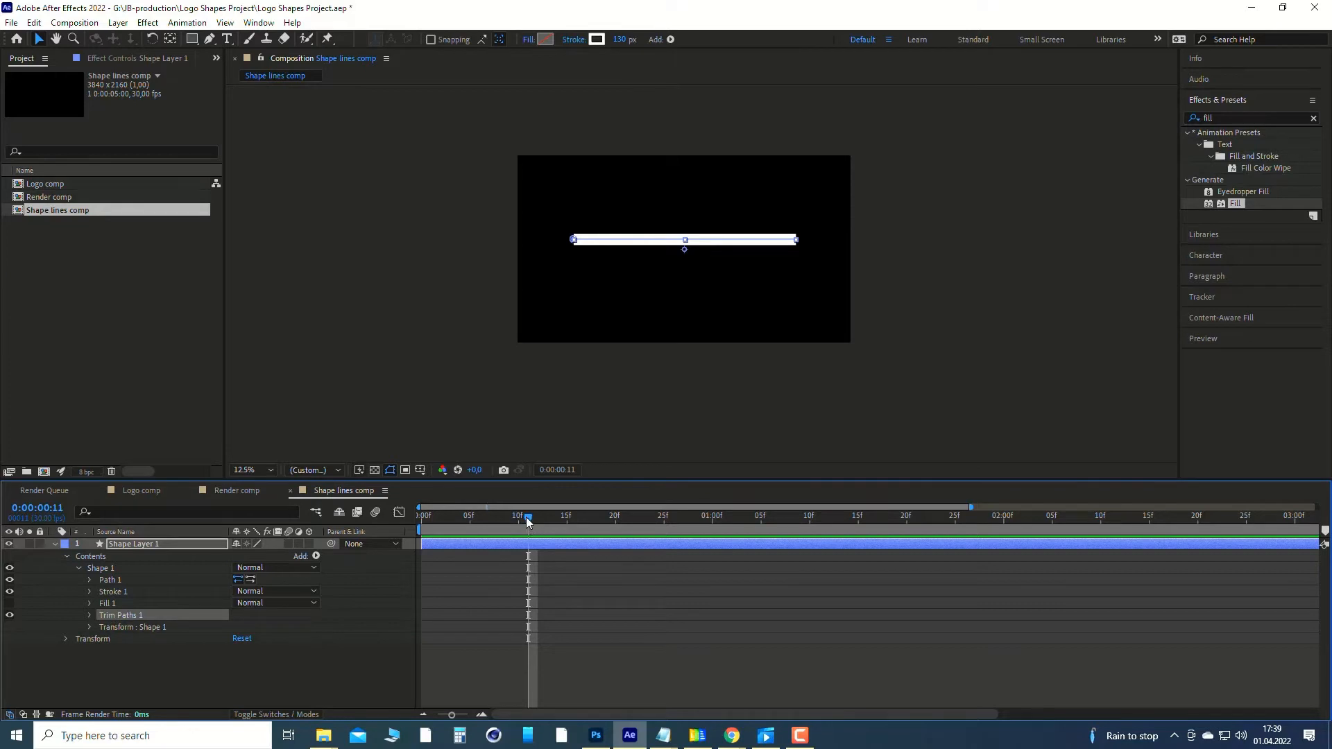
At 0:00:00:00, set the Trim Paths Offset to -120° and enable keyframing for it
{"action": "left_click_drag", "start_coordinate": [526, 517], "coordinate": [410, 517]}
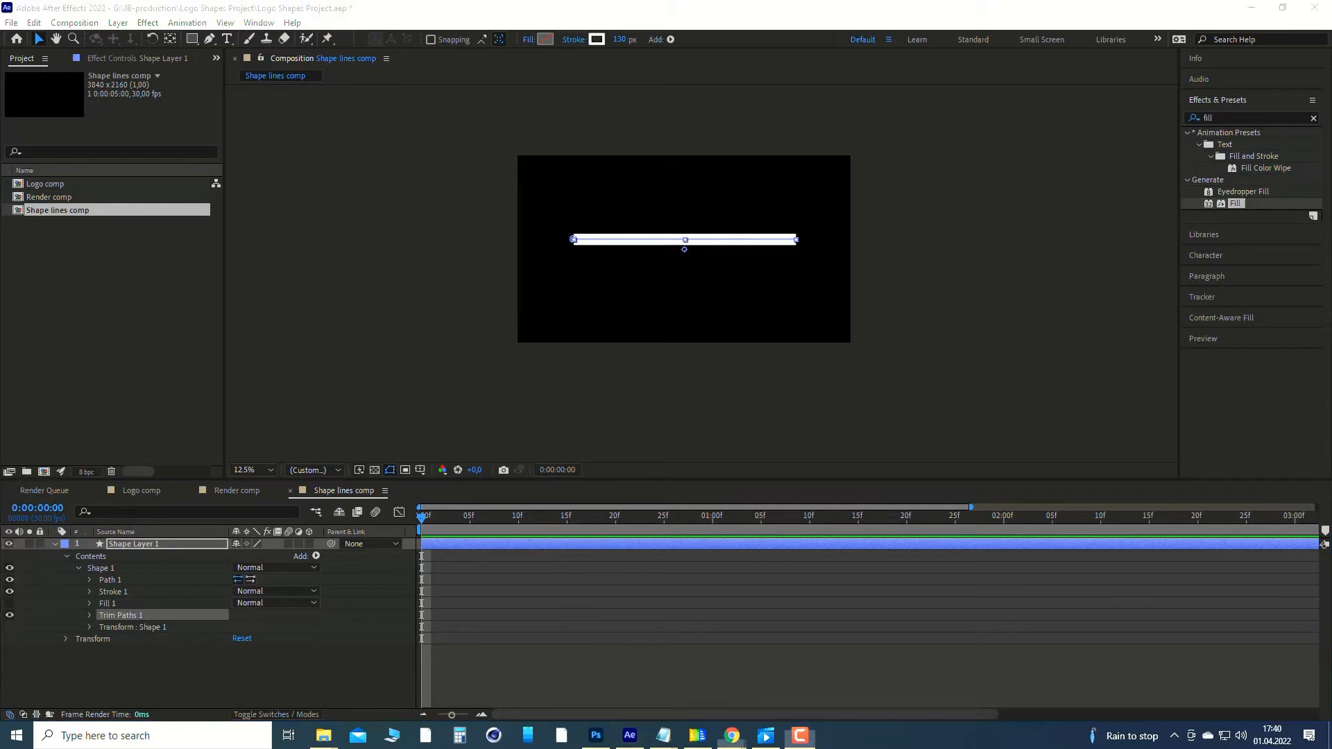
{"action": "left_click", "coordinate": [90, 615]}
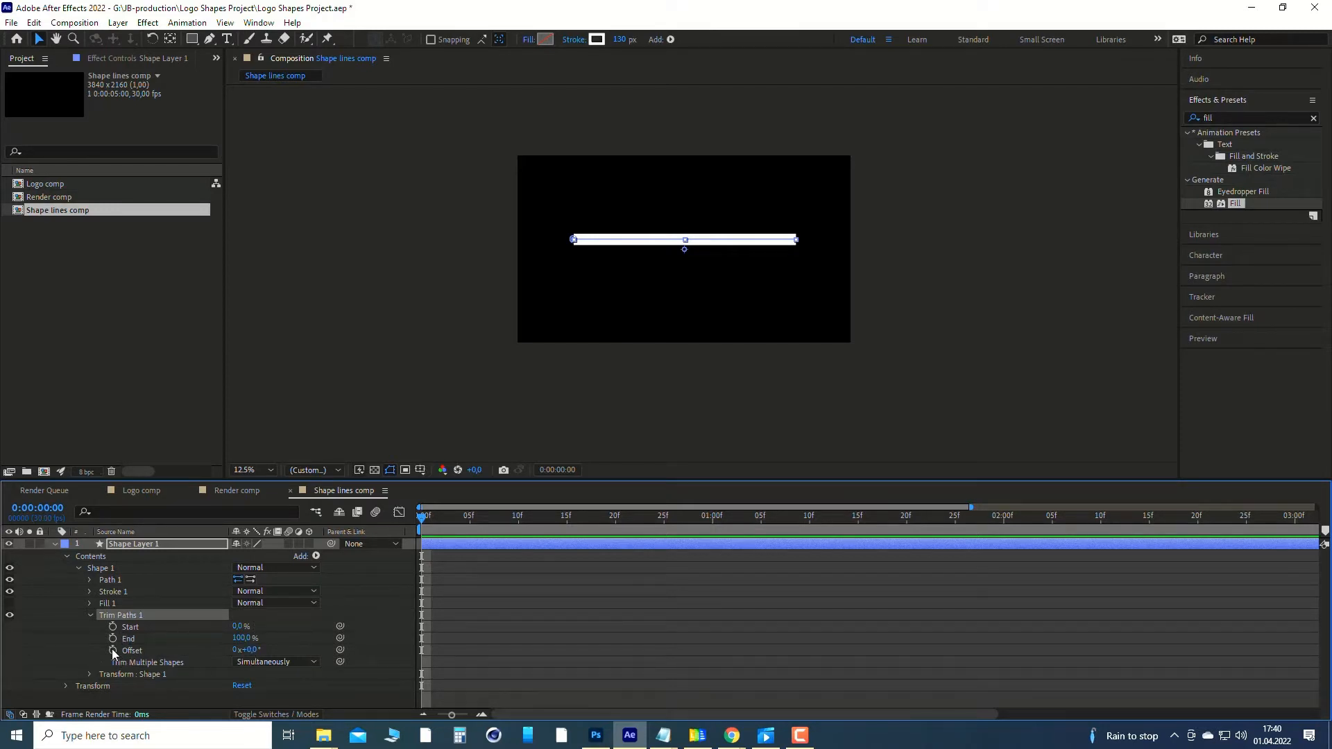
{"action": "left_click", "coordinate": [251, 653]}
{"action": "type", "text": "-120"}
{"action": "left_click", "coordinate": [113, 650]}
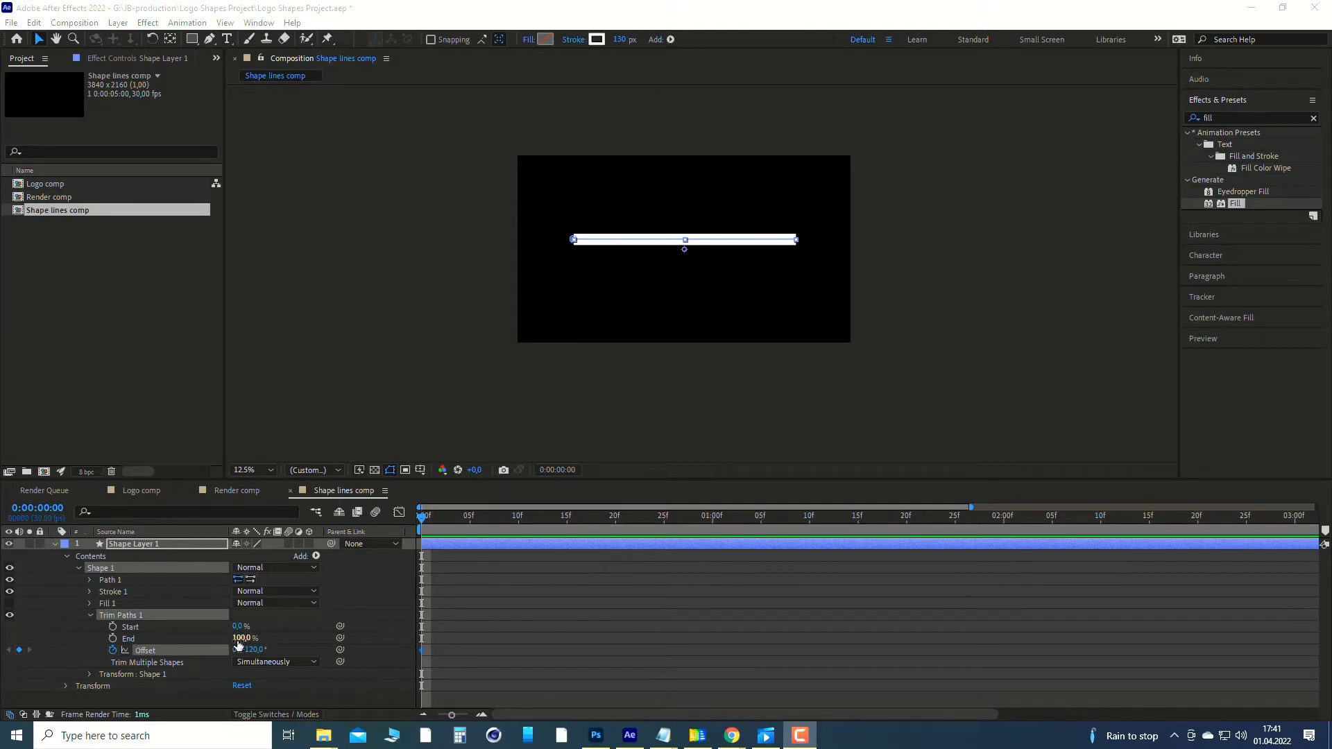
Set the Trim Paths End to 0% at the first frame and enable keyframing for it
{"action": "left_click", "coordinate": [238, 640]}
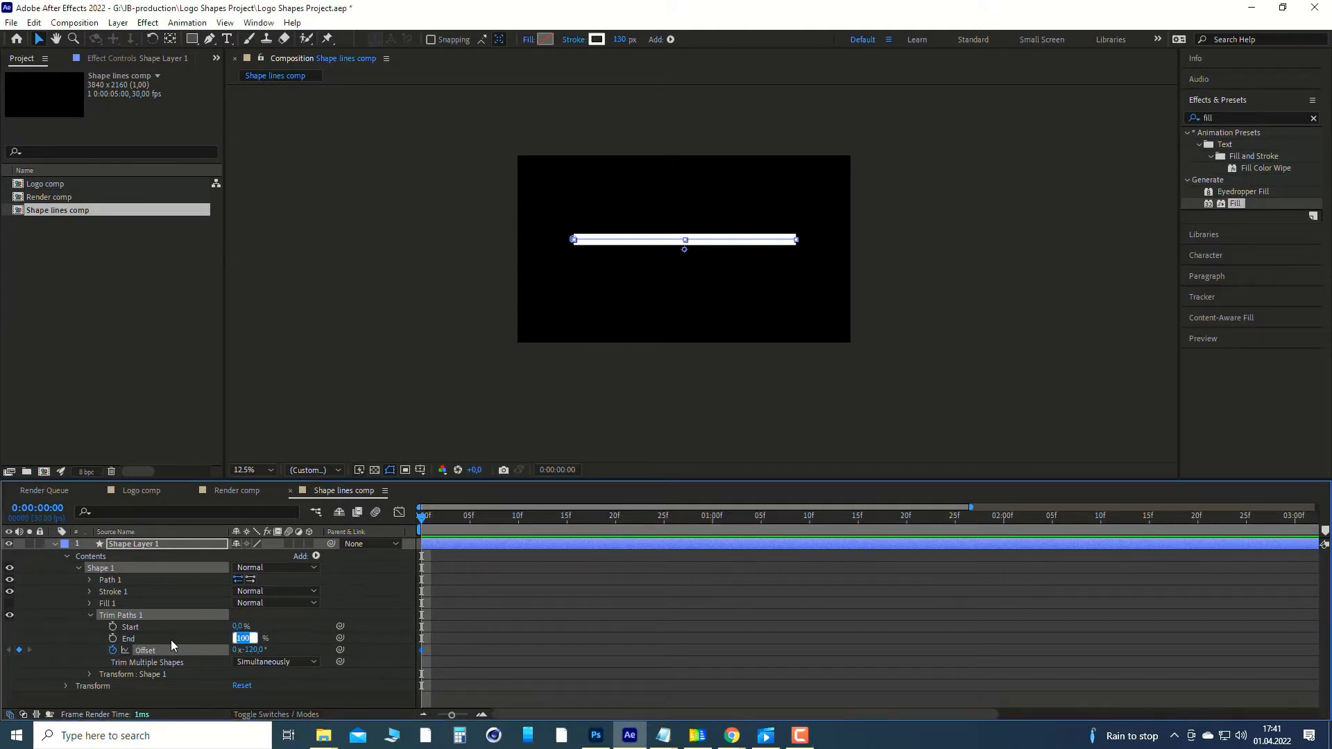
{"action": "type", "text": "0"}
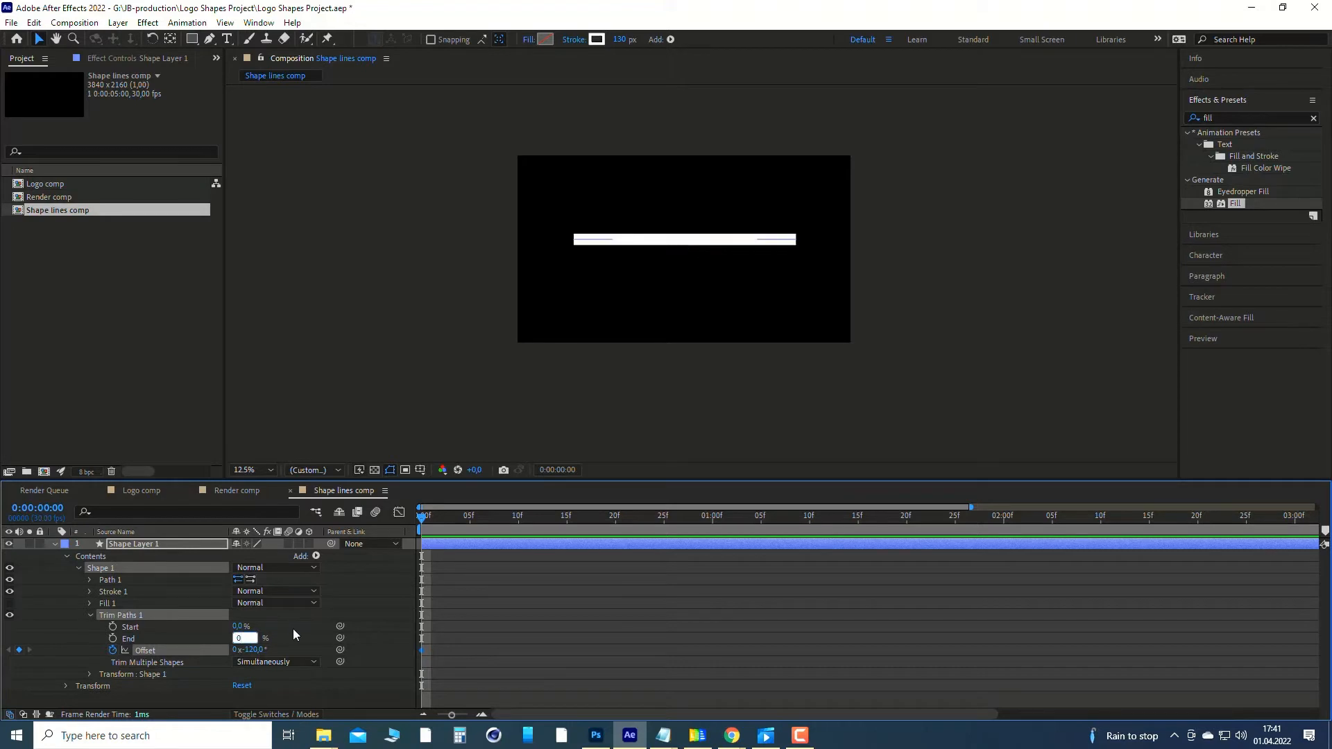
{"action": "left_click", "coordinate": [293, 629]}
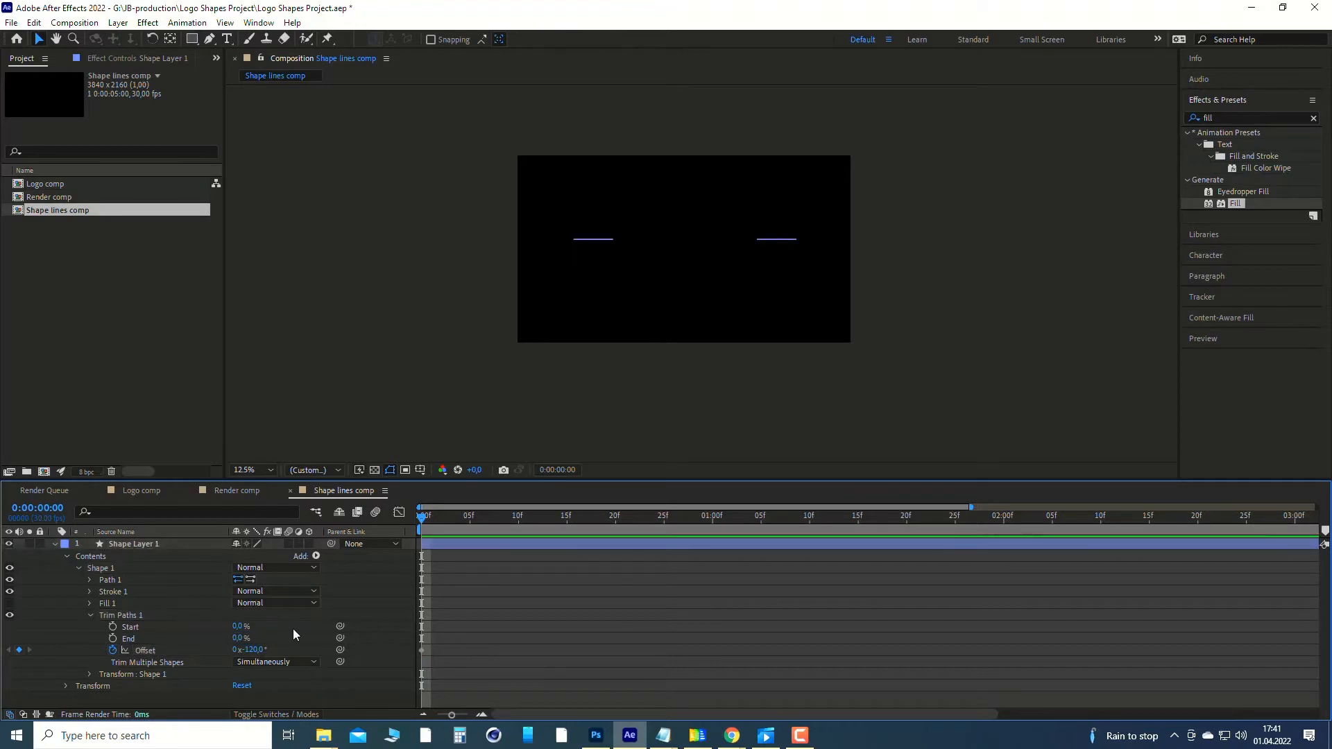
{"action": "left_click", "coordinate": [113, 639]}
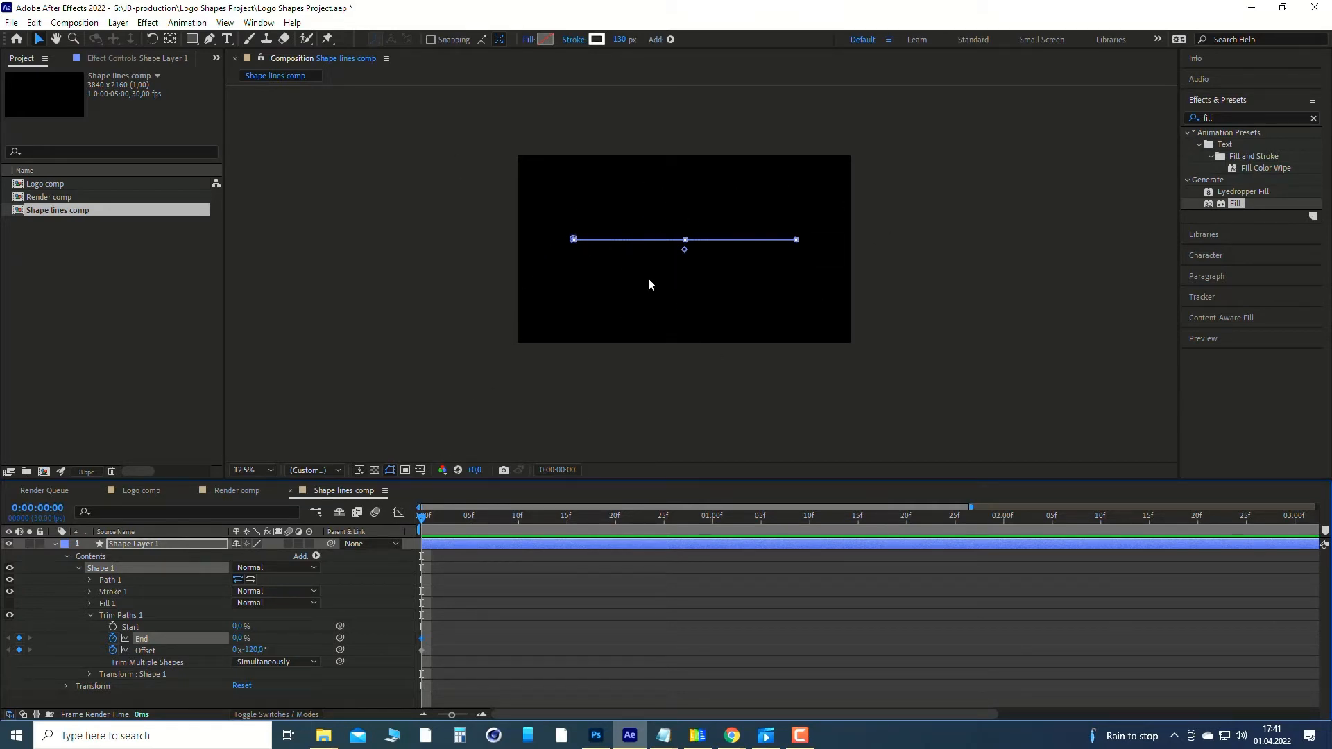
{"action": "key", "text": "F10"}
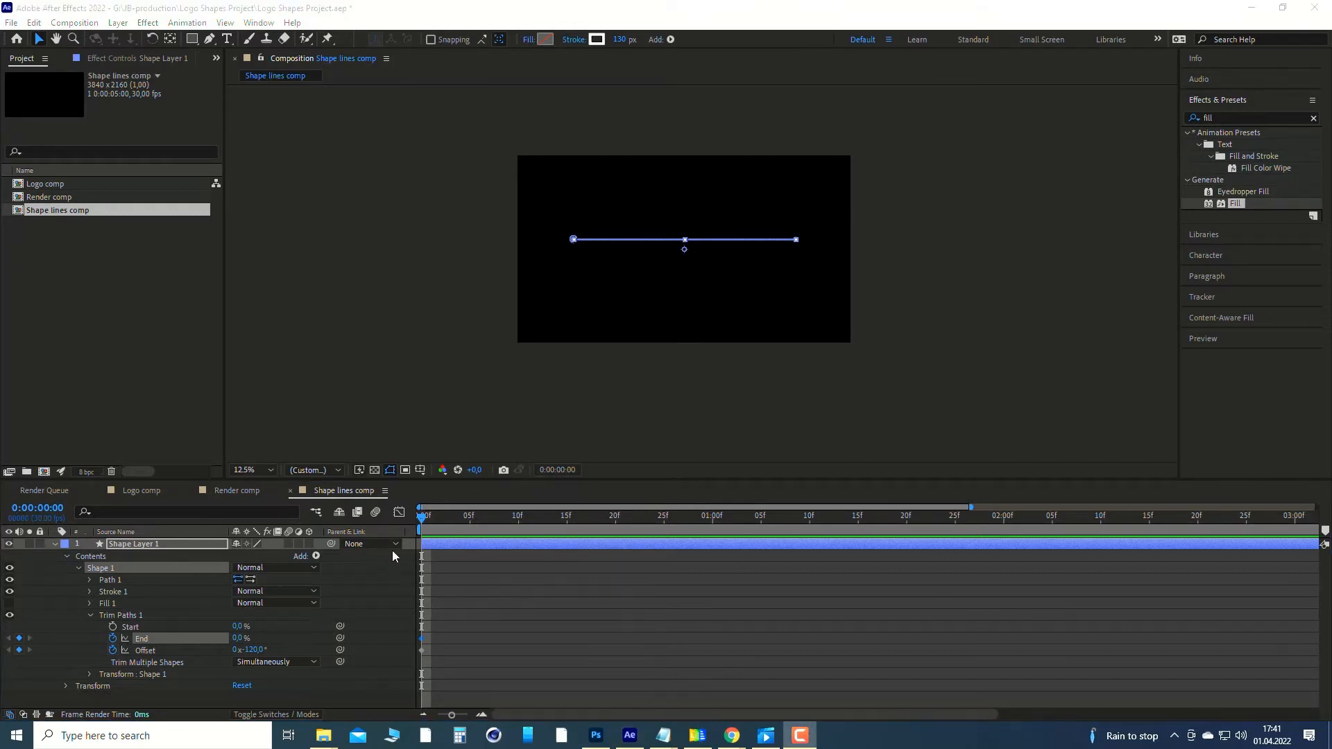
Add a 100% keyframe for the Trim Paths End at 0:00:00:15
{"action": "left_click_drag", "start_coordinate": [424, 522], "coordinate": [567, 530]}
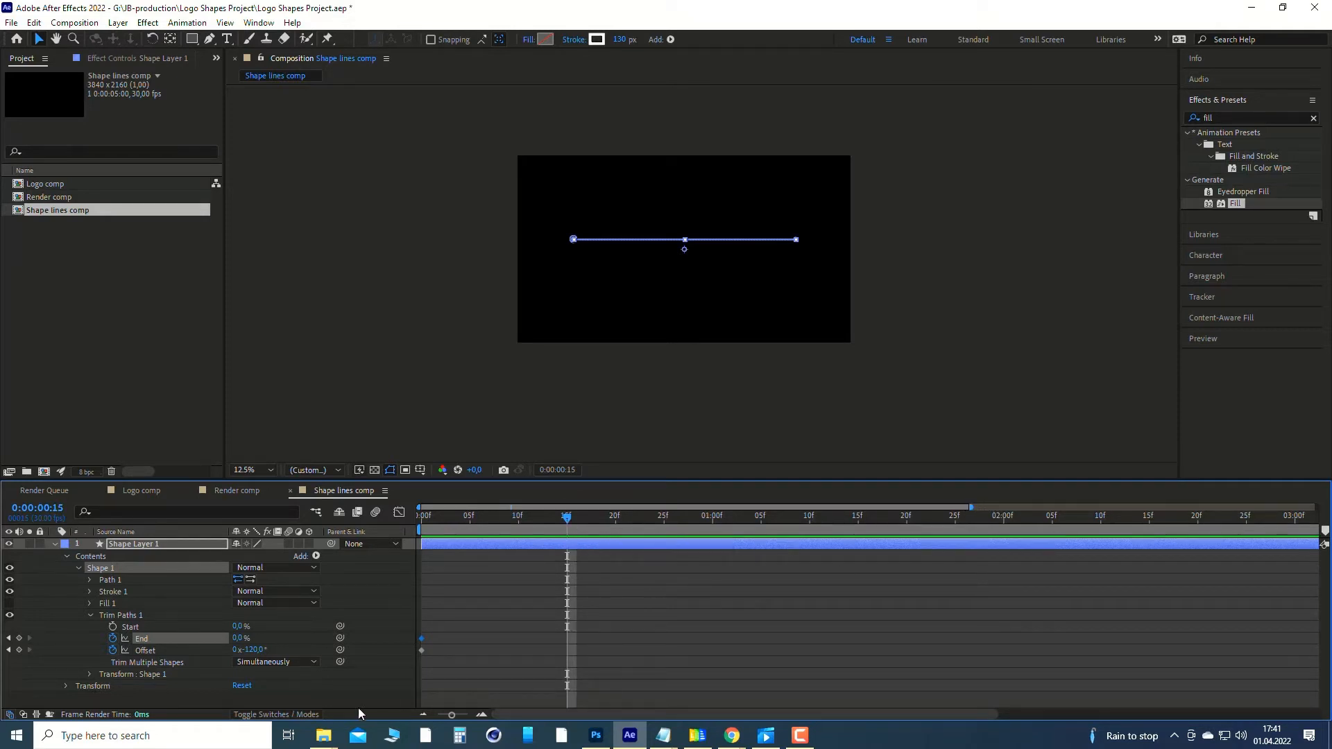
{"action": "mouse_move", "coordinate": [453, 716]}
{"action": "left_mouse_down"}
{"action": "mouse_move", "coordinate": [437, 718]}
{"action": "mouse_move", "coordinate": [460, 720]}
{"action": "left_mouse_up"}
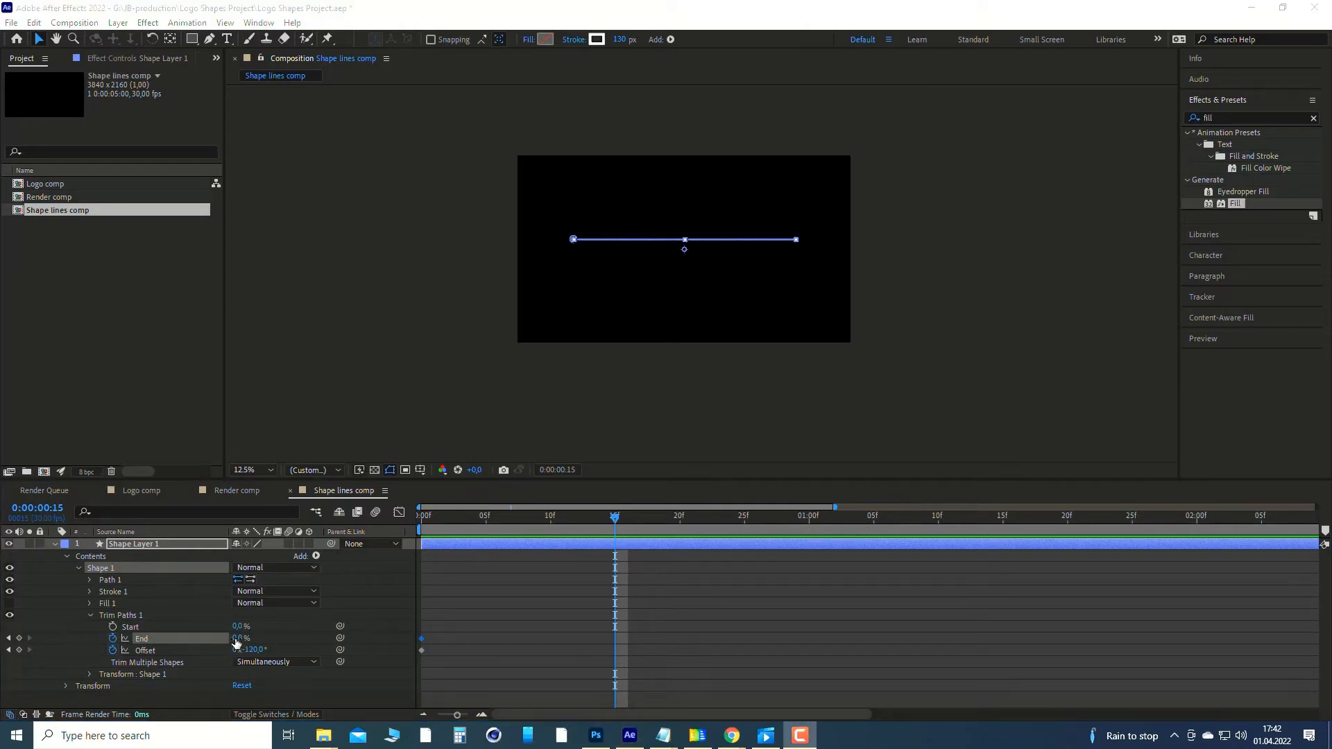
{"action": "left_click", "coordinate": [241, 655]}
{"action": "type", "text": "100"}
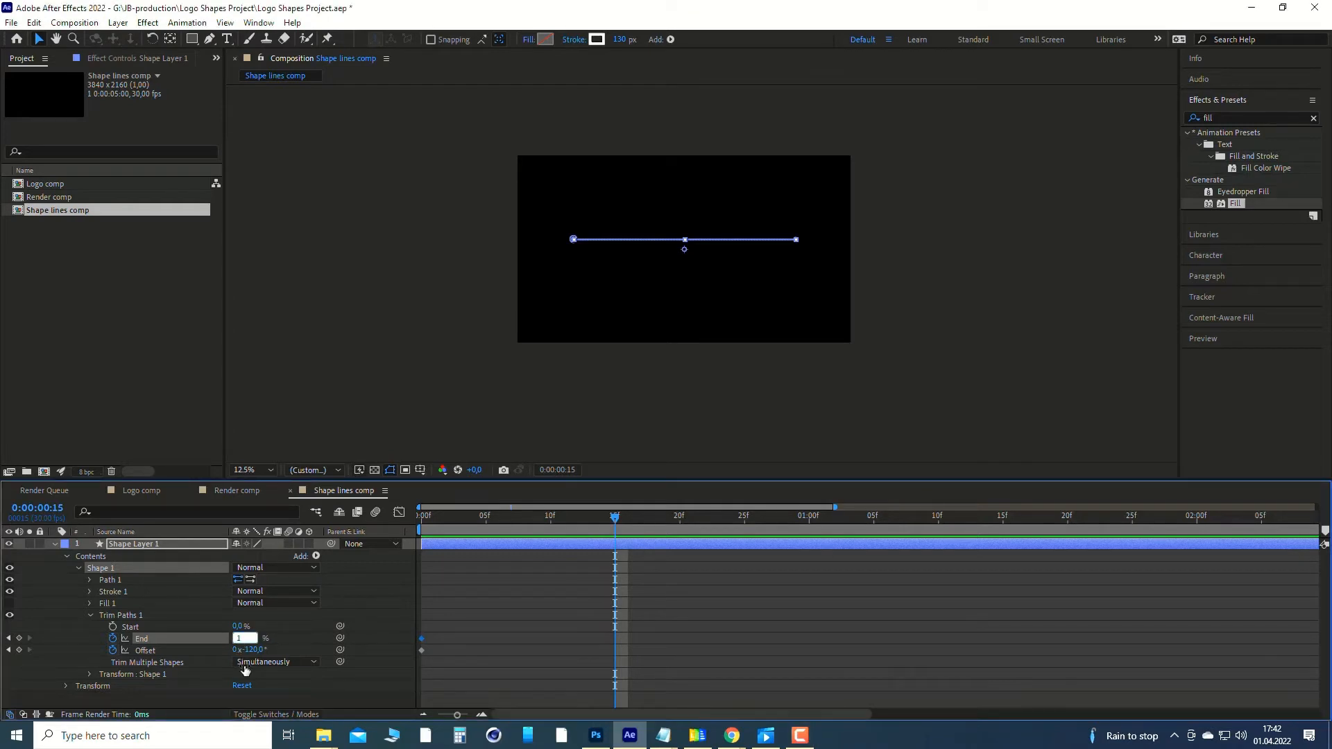
{"action": "left_click", "coordinate": [374, 594]}
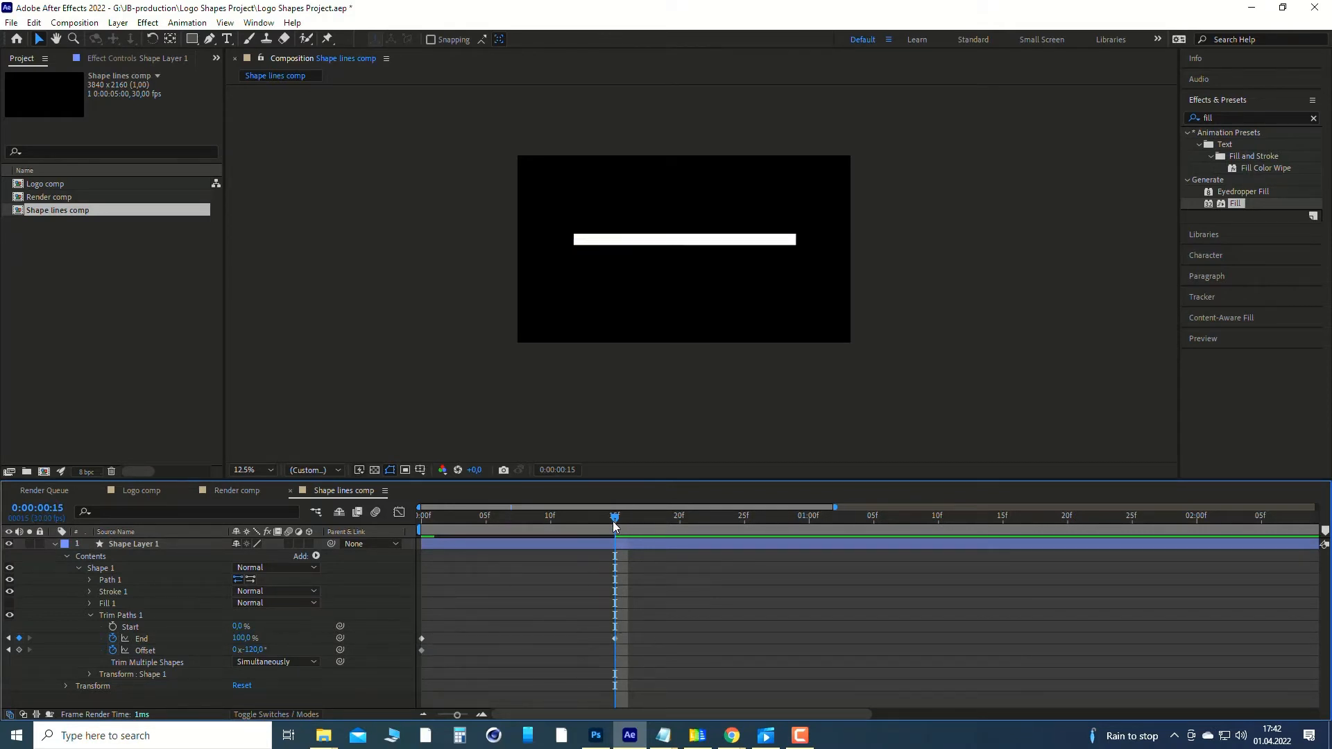
Add a Trim Paths Offset keyframe of 1x+0° at 0:00:01:00
{"action": "left_click_drag", "start_coordinate": [614, 519], "coordinate": [808, 523]}
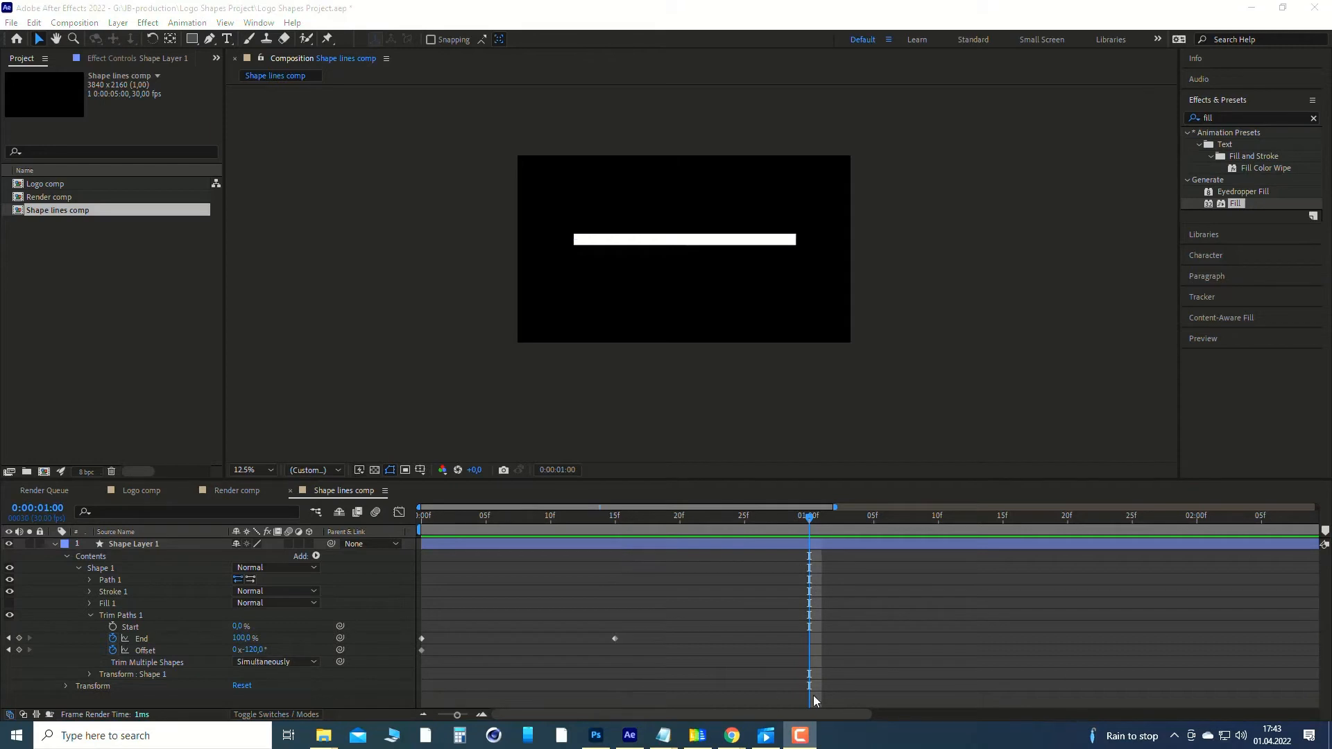
{"action": "left_click", "coordinate": [273, 691]}
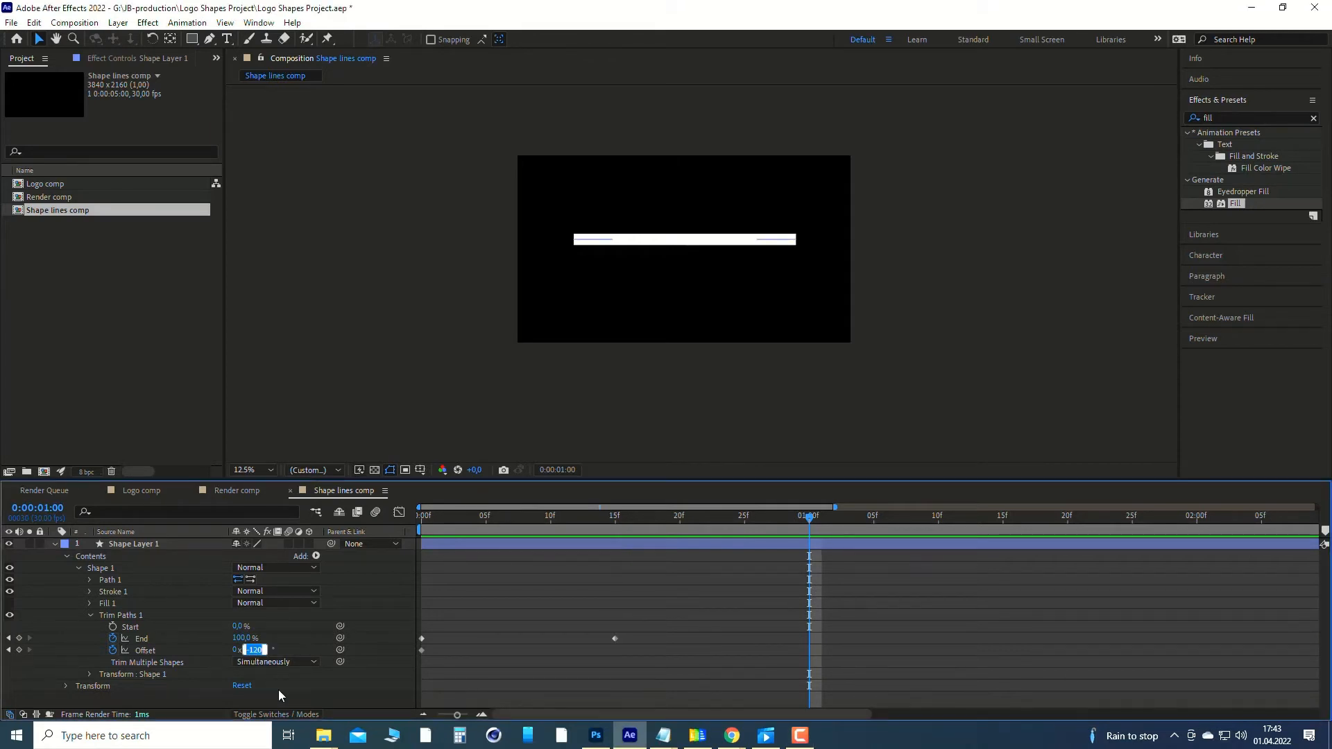
{"action": "type", "text": "0"}
{"action": "key", "text": "Return"}
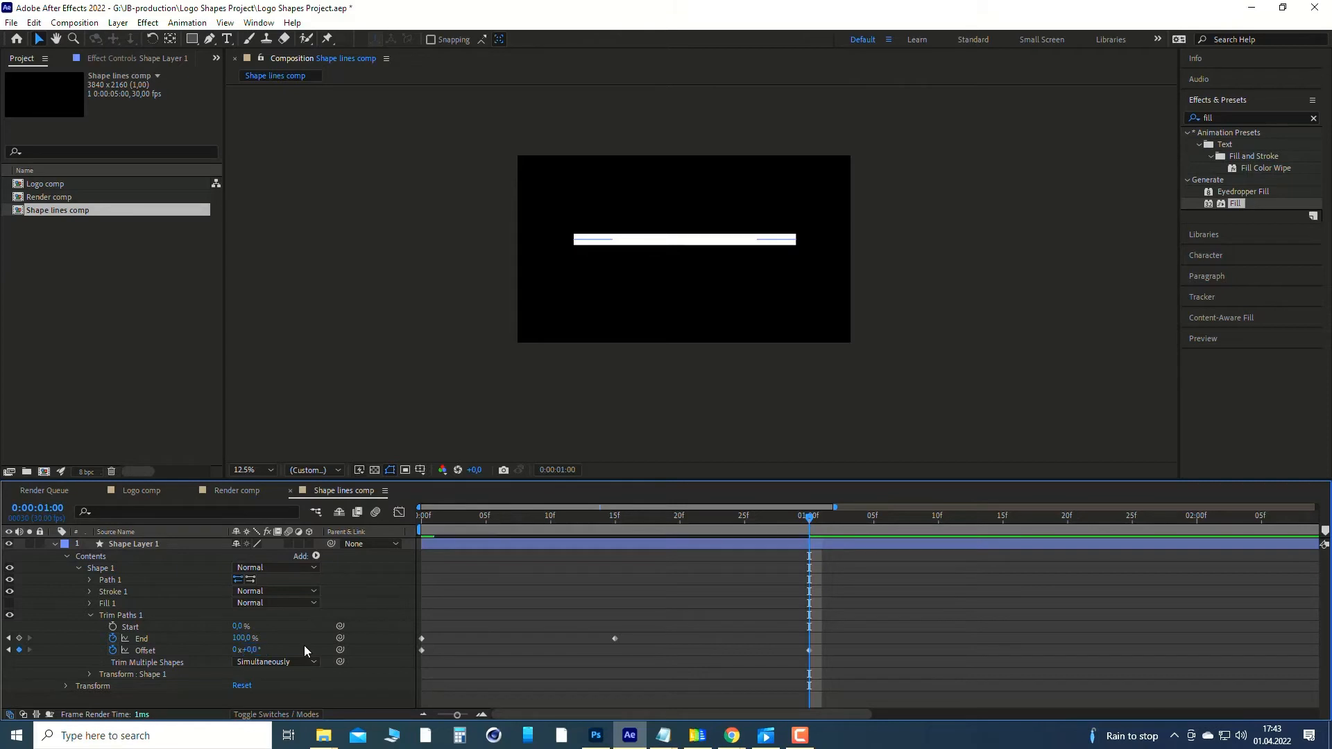
{"action": "left_click", "coordinate": [235, 651]}
{"action": "type", "text": "1"}
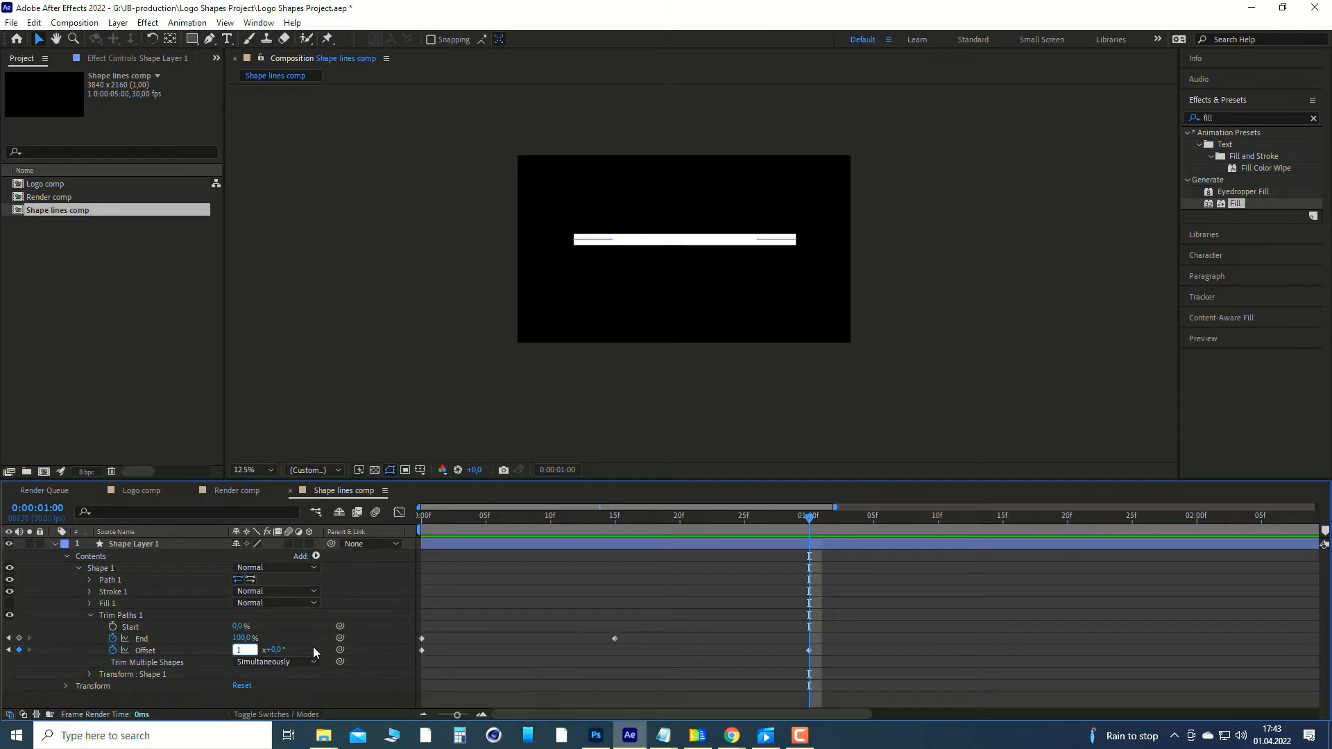
{"action": "key", "text": "Return"}
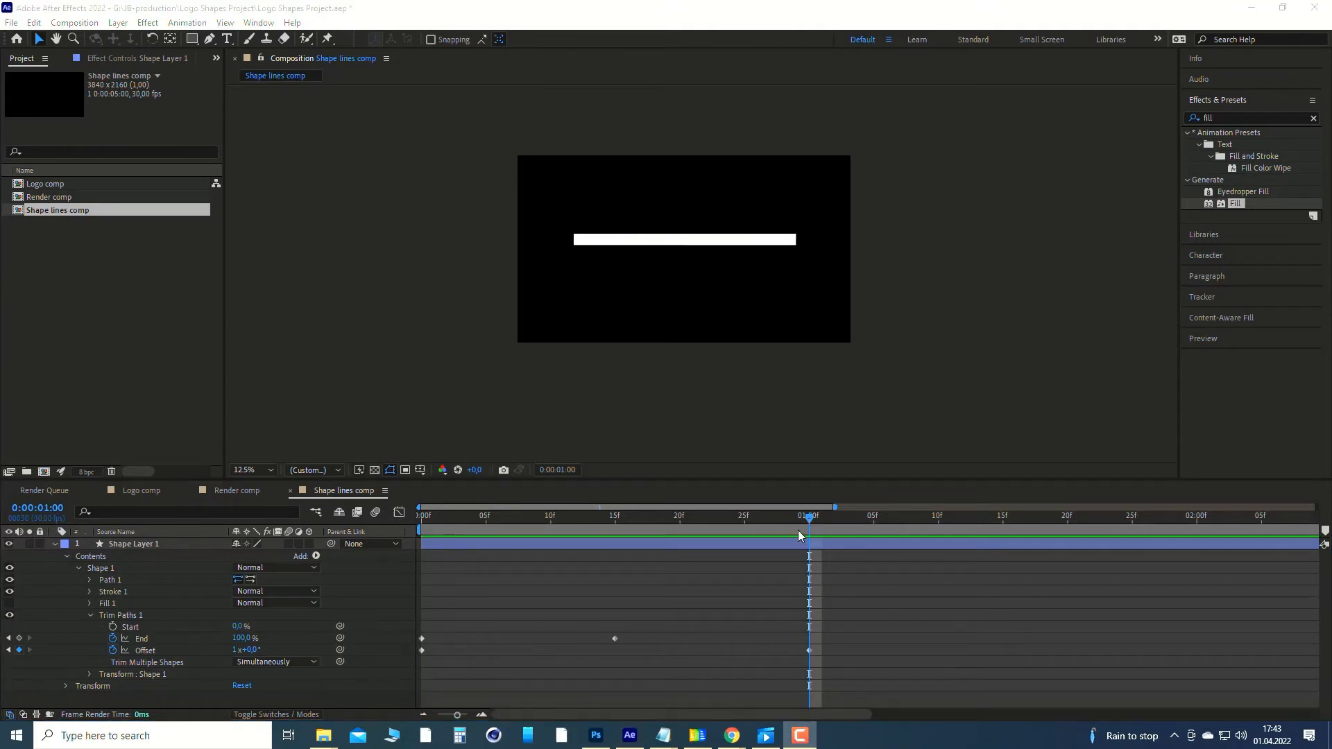
Keyframe the Trim Paths Start at 0% on 0:00:00:10 and at 100% on 0:00:01:00
{"action": "left_click_drag", "start_coordinate": [799, 531], "coordinate": [552, 532]}
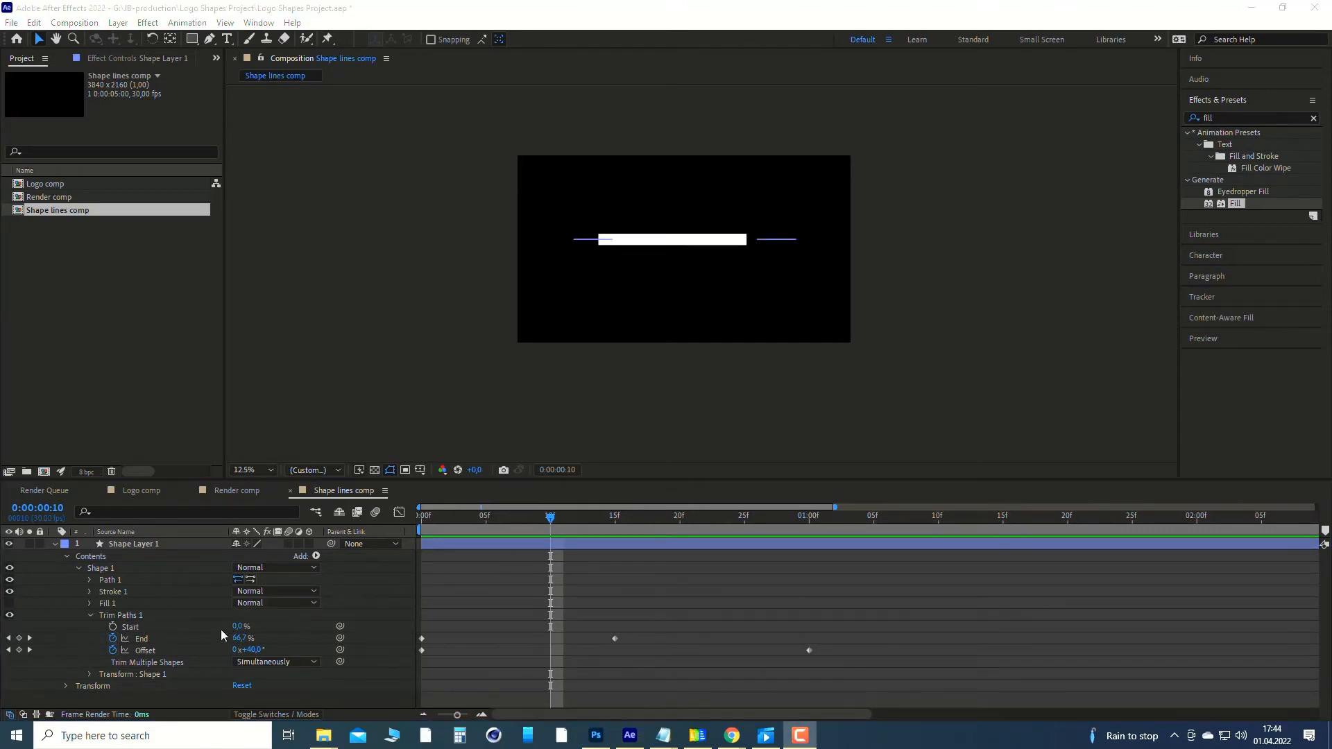
{"action": "left_click", "coordinate": [113, 627]}
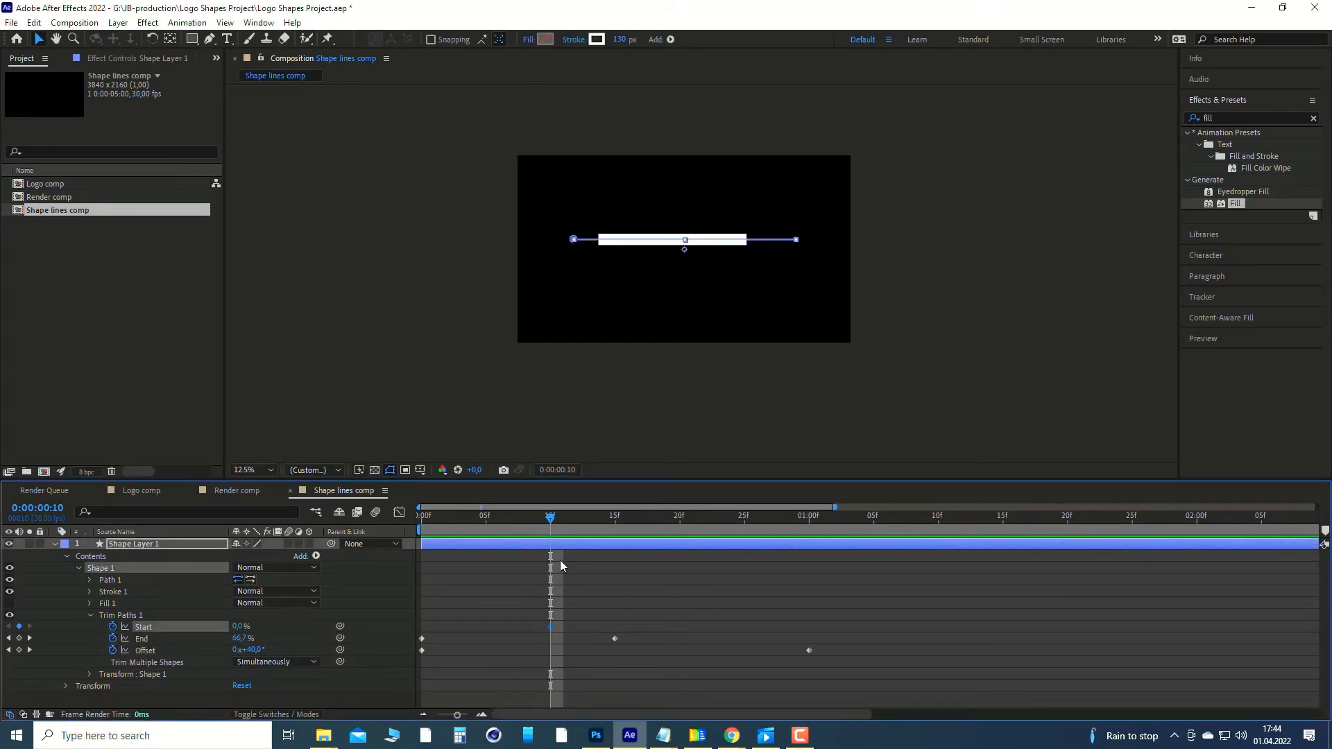
{"action": "key", "text": "space"}
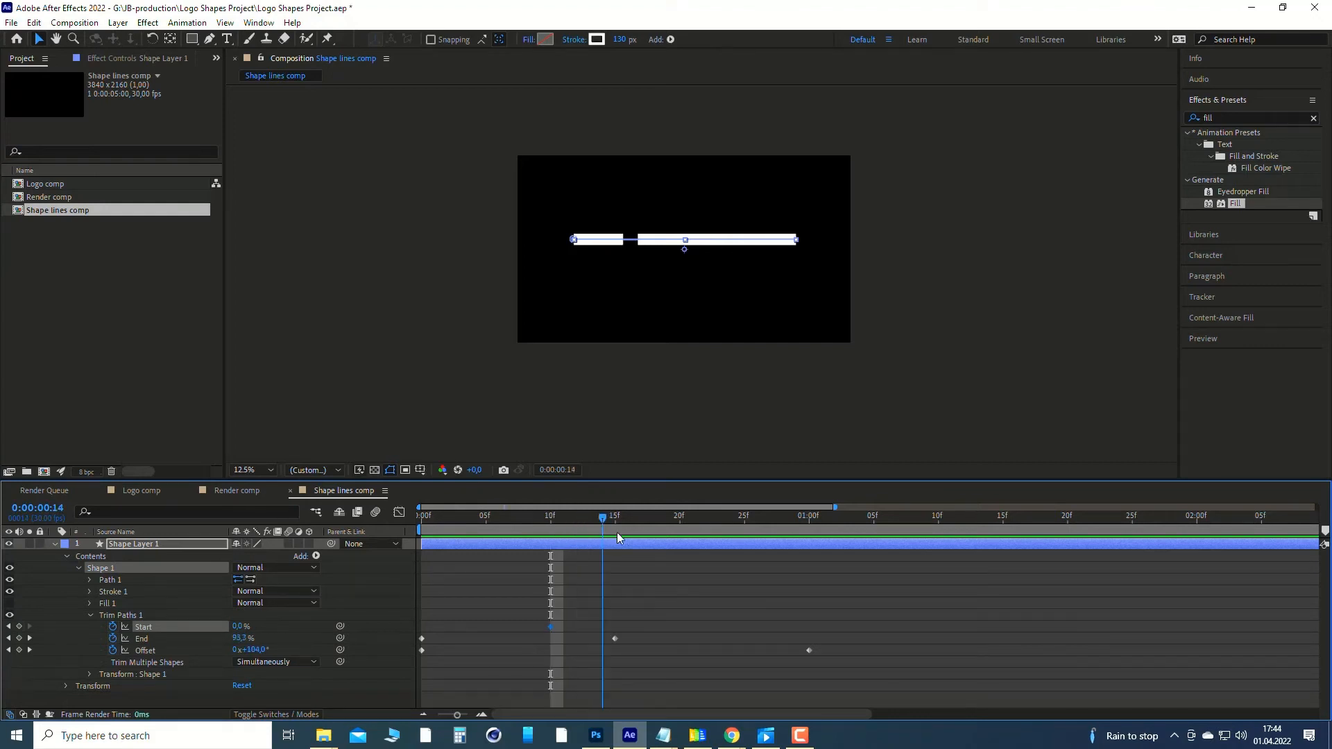
{"action": "left_click_drag", "start_coordinate": [805, 543], "coordinate": [804, 543]}
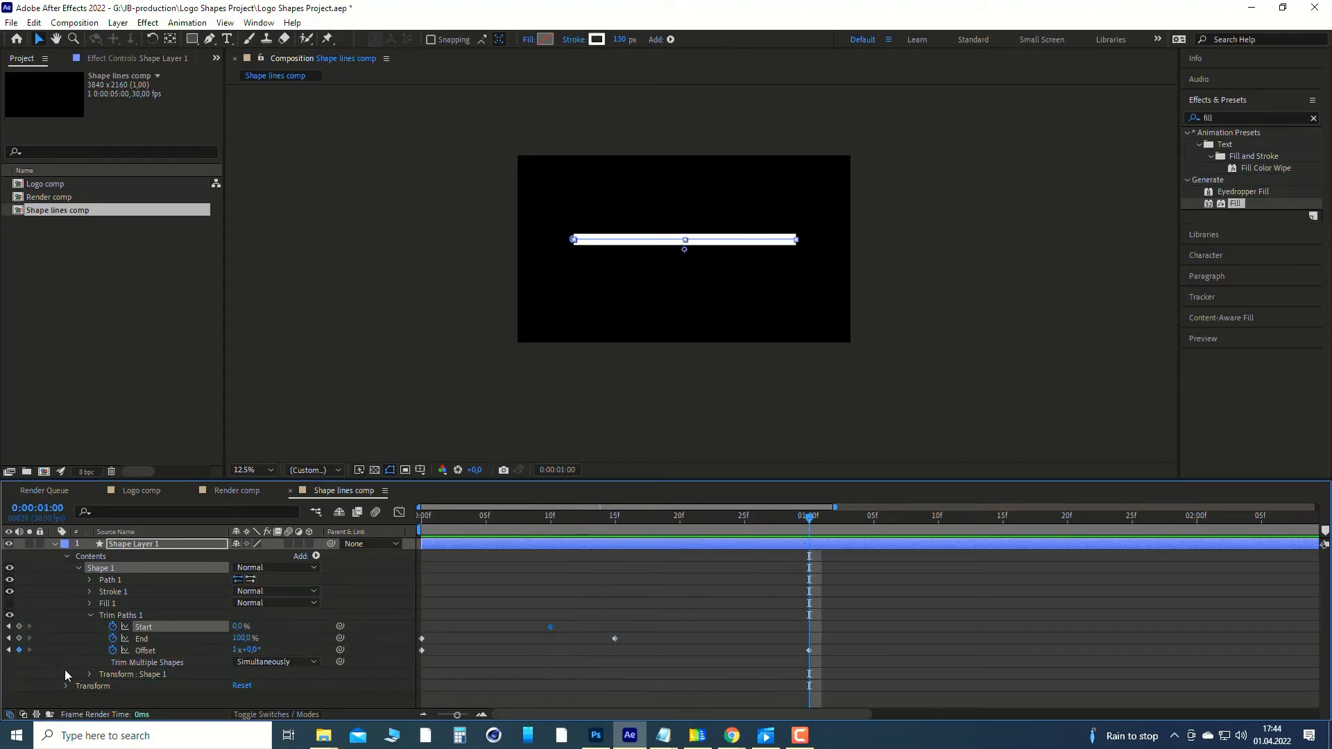
{"action": "left_click", "coordinate": [238, 627]}
{"action": "type", "text": "100"}
{"action": "left_click", "coordinate": [359, 589]}
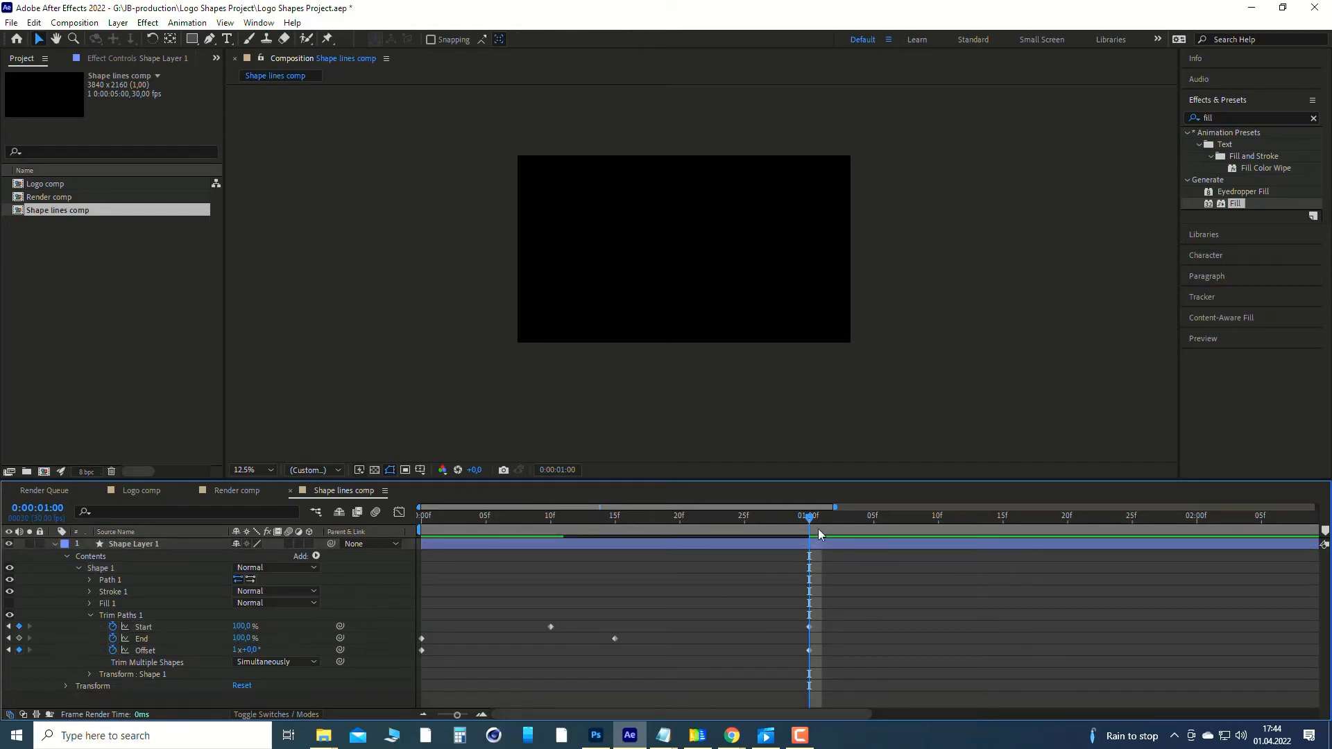
Preview the line's trim animation by scrubbing and playing it back from the first frame
{"action": "left_click_drag", "start_coordinate": [813, 520], "coordinate": [628, 547]}
{"action": "left_click_drag", "start_coordinate": [488, 542], "coordinate": [418, 541]}
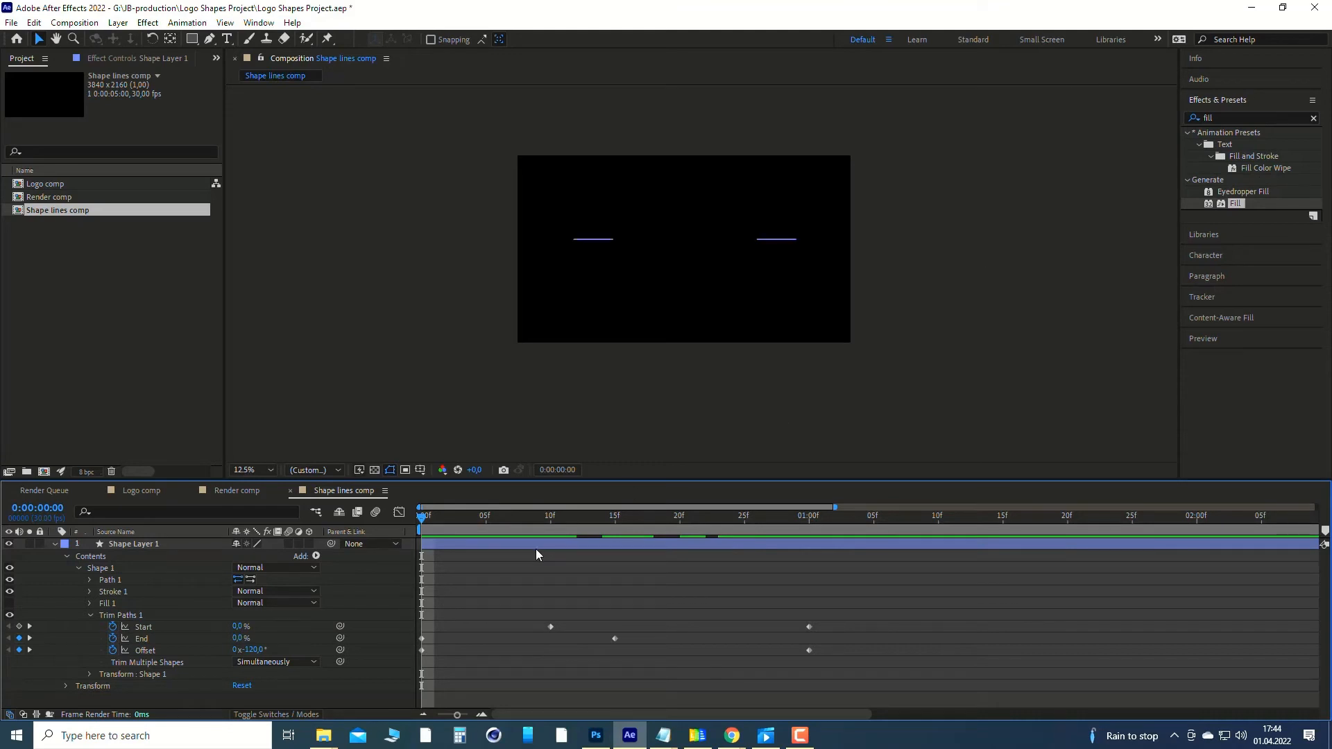
{"action": "key", "text": "space"}
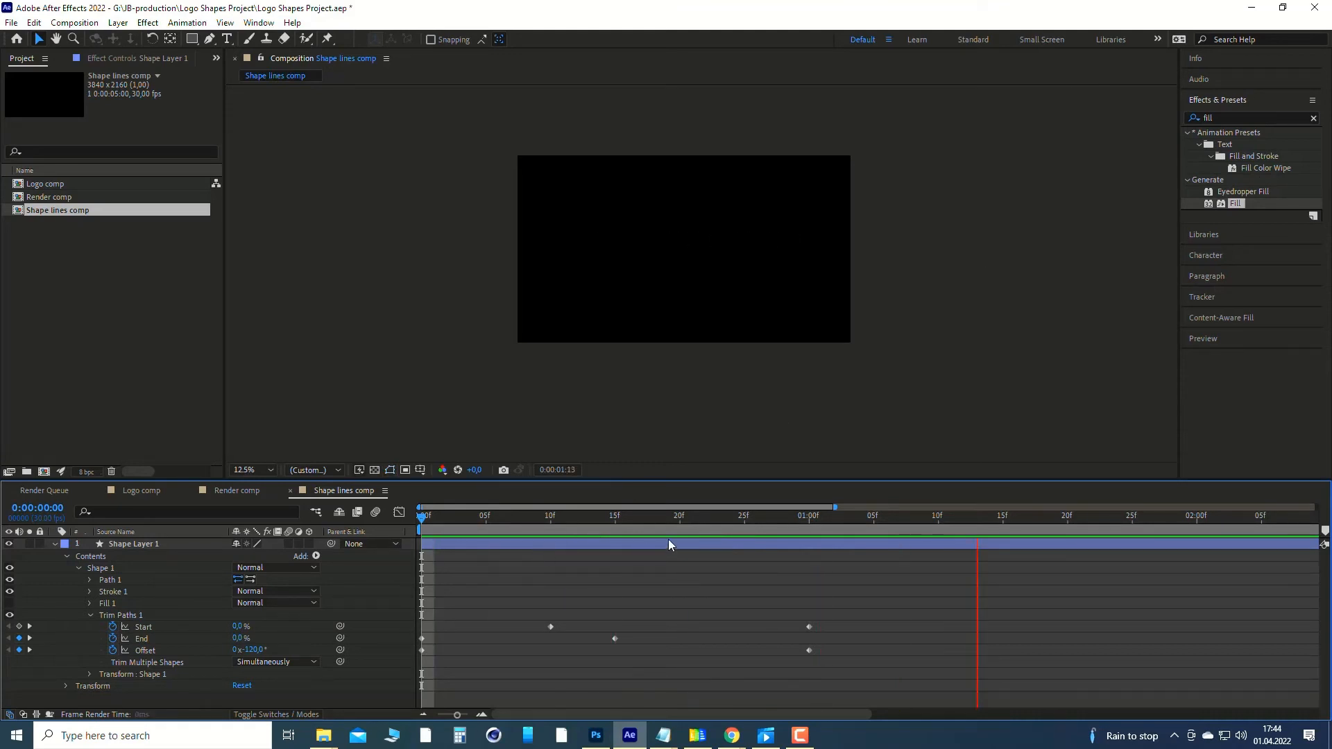
{"action": "left_click", "coordinate": [650, 518]}
{"action": "key", "text": "space"}
{"action": "key", "text": "space"}
{"action": "left_click", "coordinate": [461, 517]}
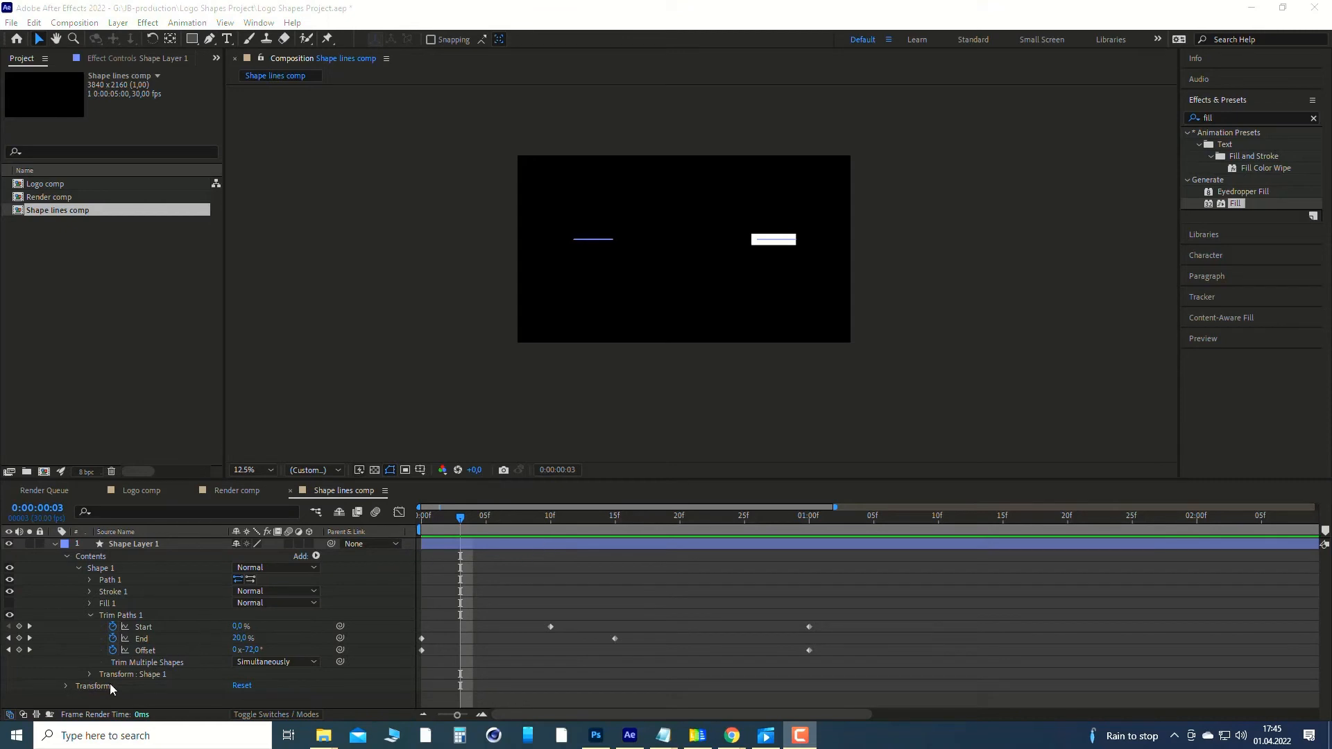
Try a Skew of about -22 in Shape 1's transform and reset it to 0
{"action": "left_click", "coordinate": [89, 675]}
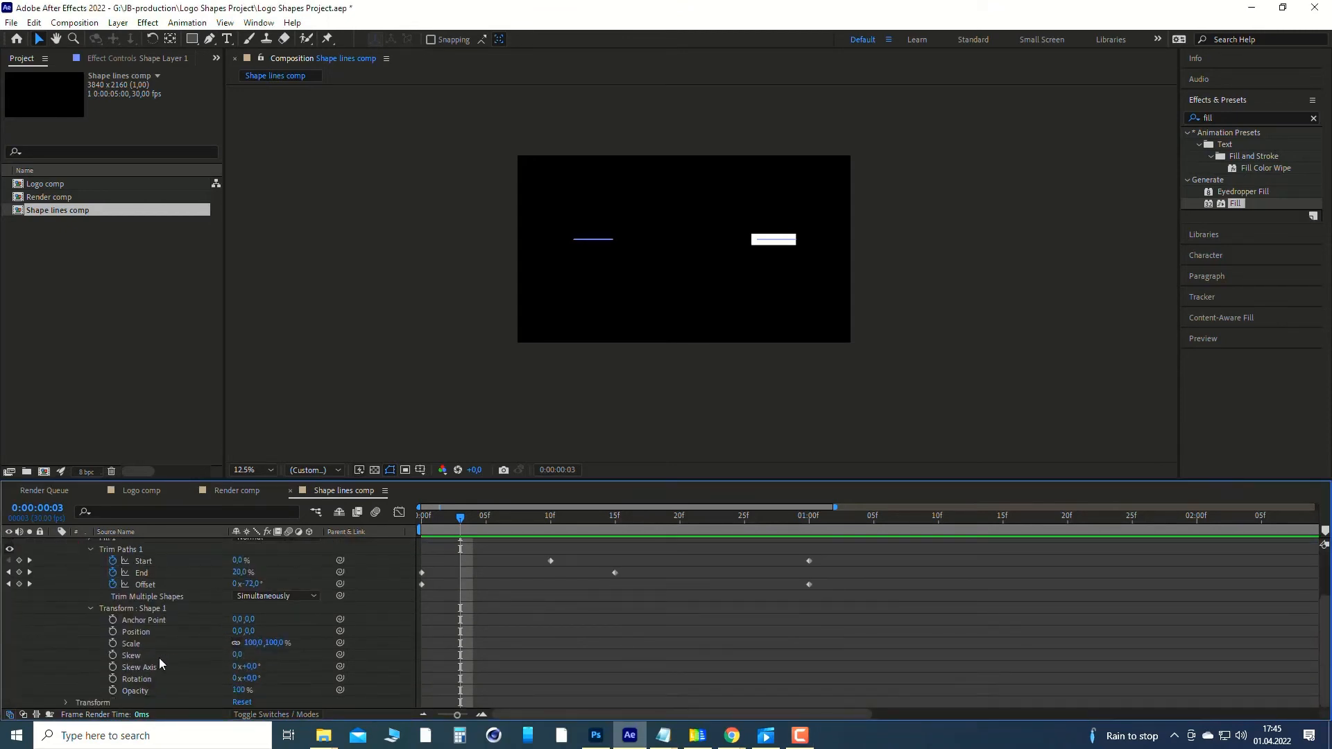
{"action": "left_click", "coordinate": [236, 654]}
{"action": "left_click_drag", "start_coordinate": [237, 654], "coordinate": [203, 655]}
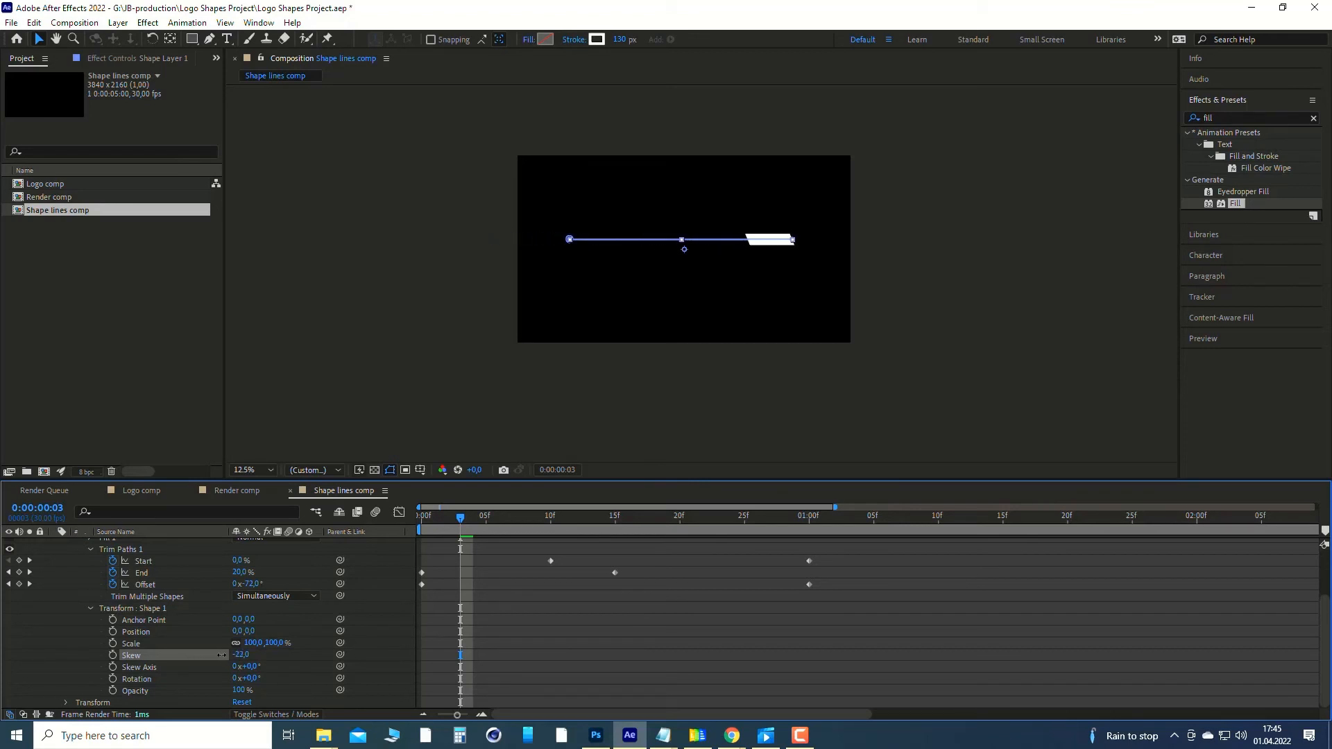
{"action": "left_click", "coordinate": [239, 655]}
{"action": "type", "text": "0"}
{"action": "left_click", "coordinate": [318, 647]}
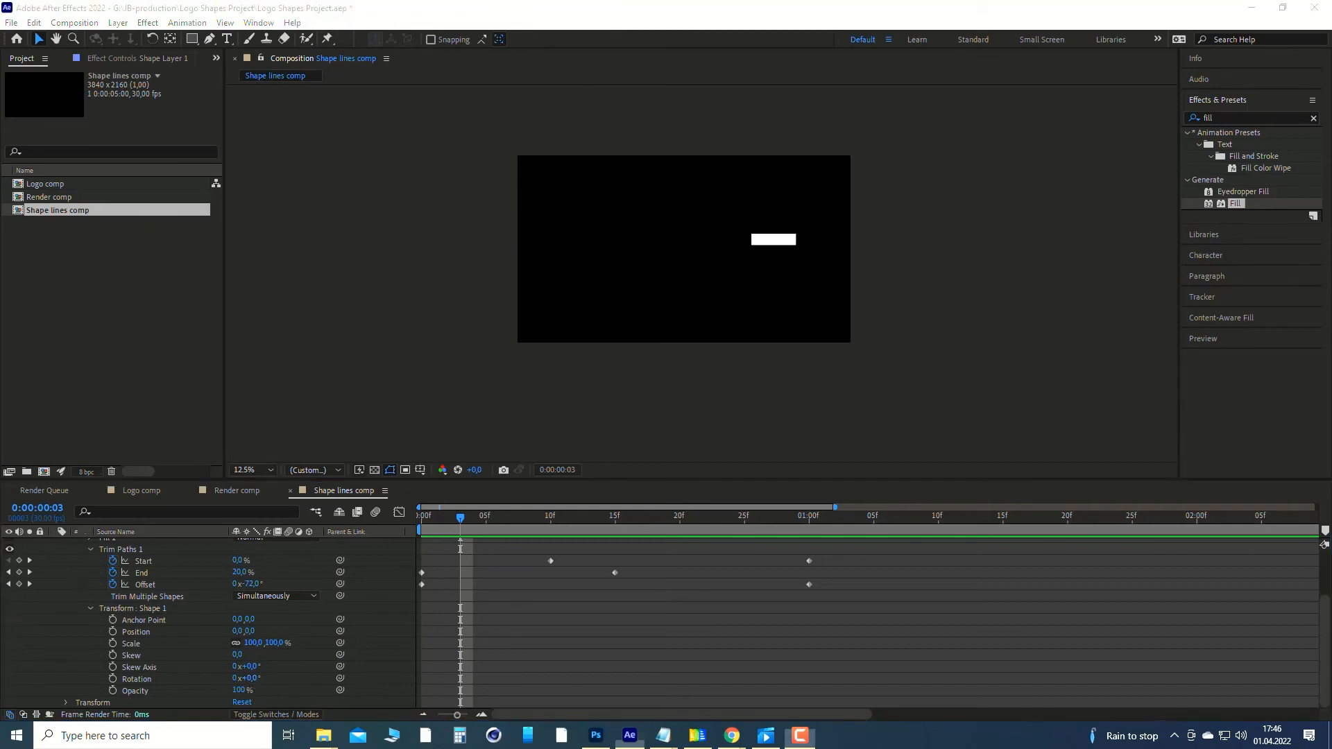
Shorten the composition's work area so it ends just past 0:00:02:00
{"action": "mouse_move", "coordinate": [456, 720]}
{"action": "left_mouse_down"}
{"action": "mouse_move", "coordinate": [469, 722]}
{"action": "mouse_move", "coordinate": [438, 723]}
{"action": "left_mouse_up"}
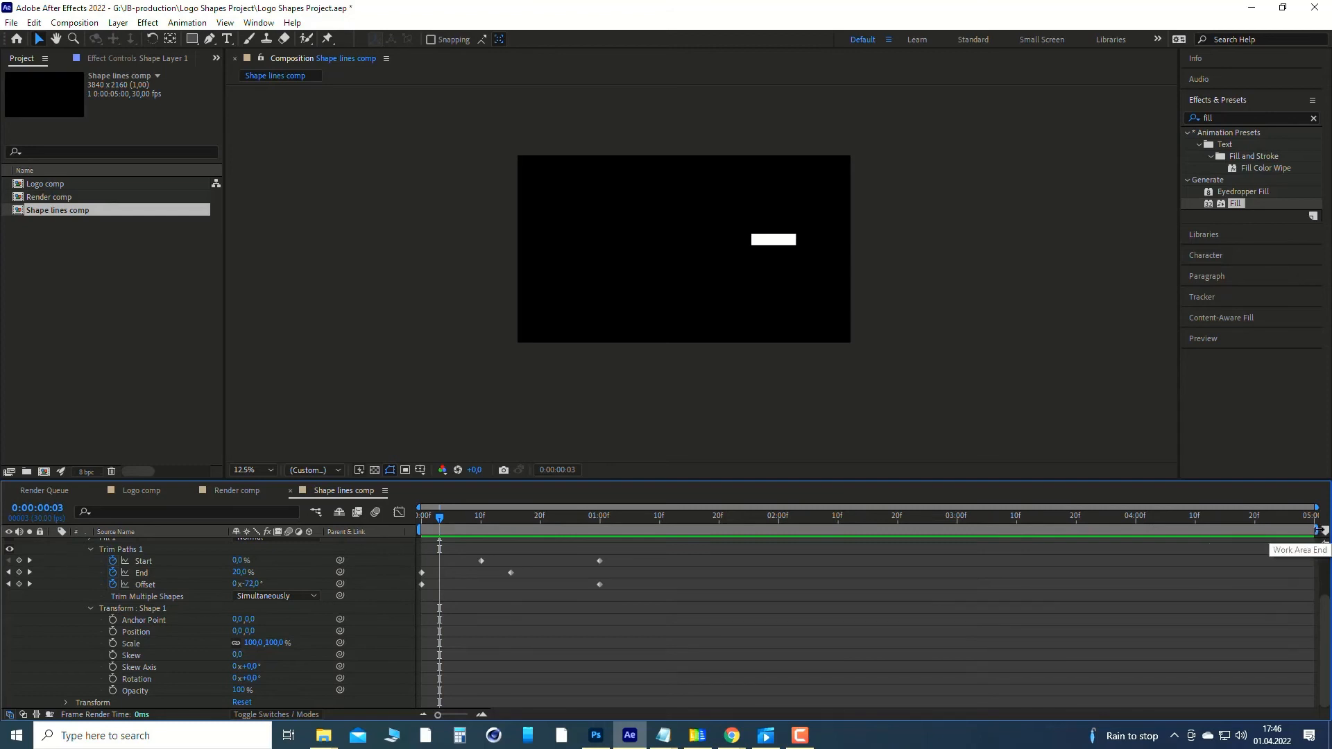
{"action": "left_click_drag", "start_coordinate": [1308, 532], "coordinate": [784, 523]}
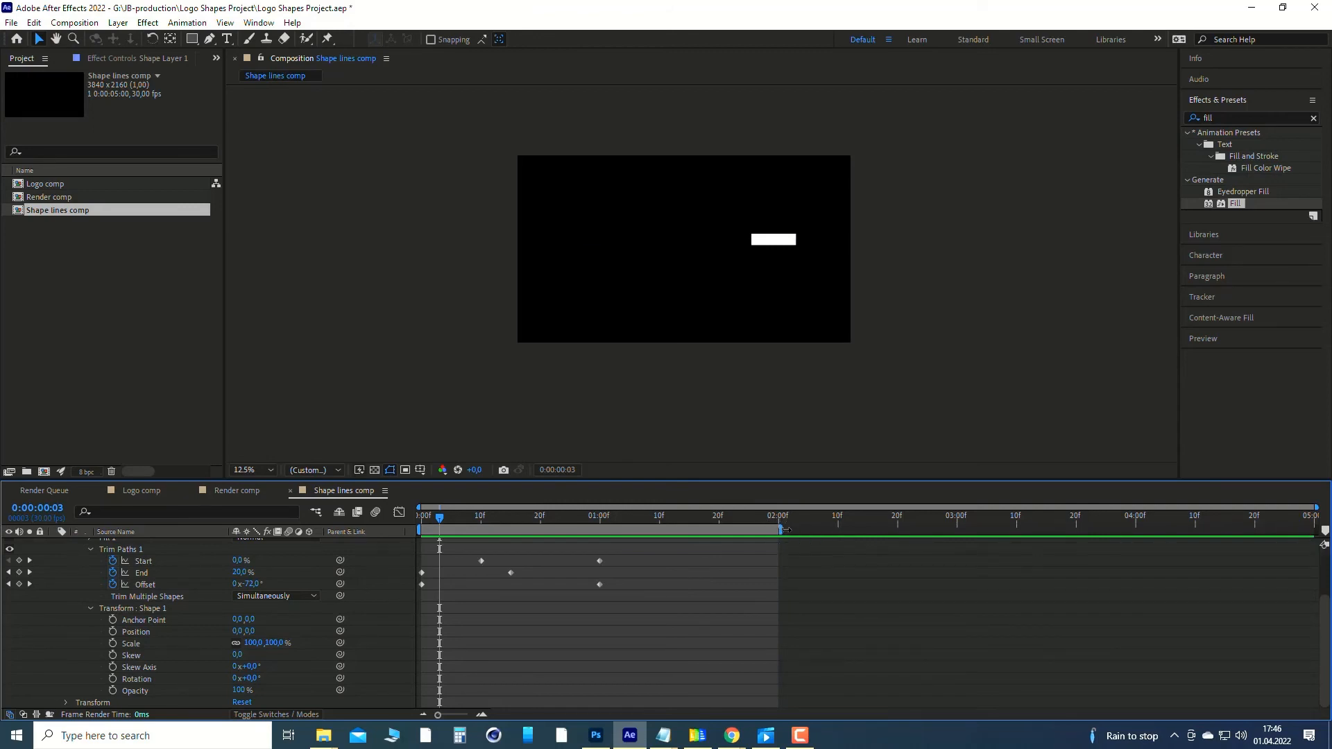
{"action": "mouse_move", "coordinate": [780, 529]}
{"action": "left_mouse_down"}
{"action": "mouse_move", "coordinate": [898, 530]}
{"action": "mouse_move", "coordinate": [673, 530]}
{"action": "mouse_move", "coordinate": [791, 532]}
{"action": "left_mouse_up"}
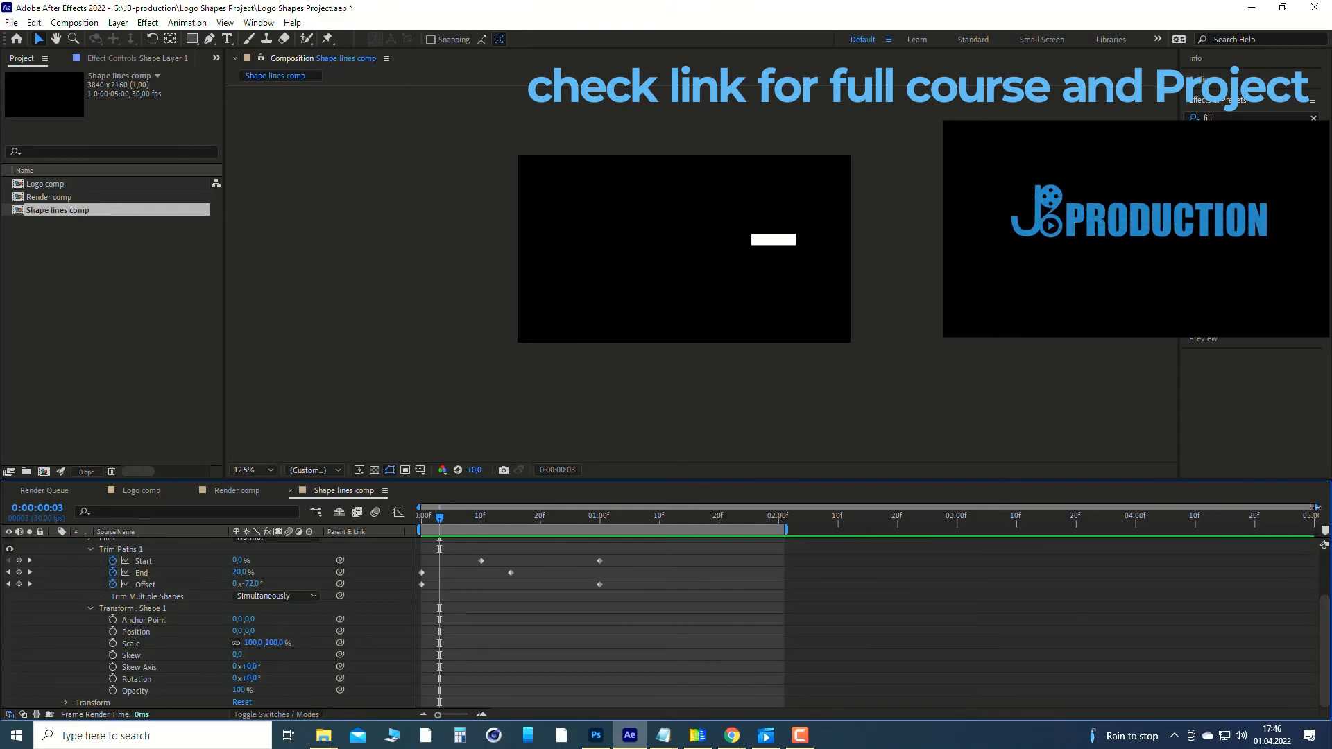
{"action": "left_click_drag", "start_coordinate": [1317, 508], "coordinate": [931, 509]}
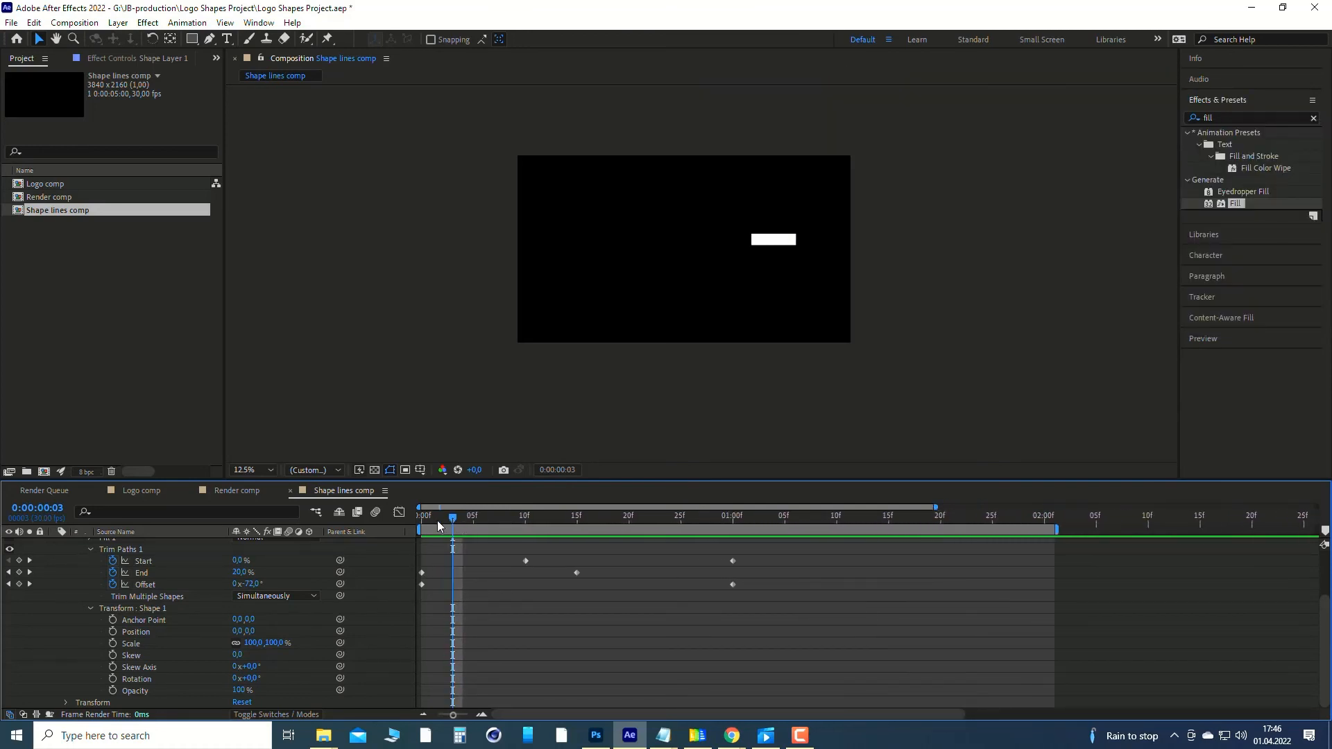
Preview the line's trim animation within the shortened work area, and leave the current time at 0:00:00:24
{"action": "left_click_drag", "start_coordinate": [437, 521], "coordinate": [402, 522]}
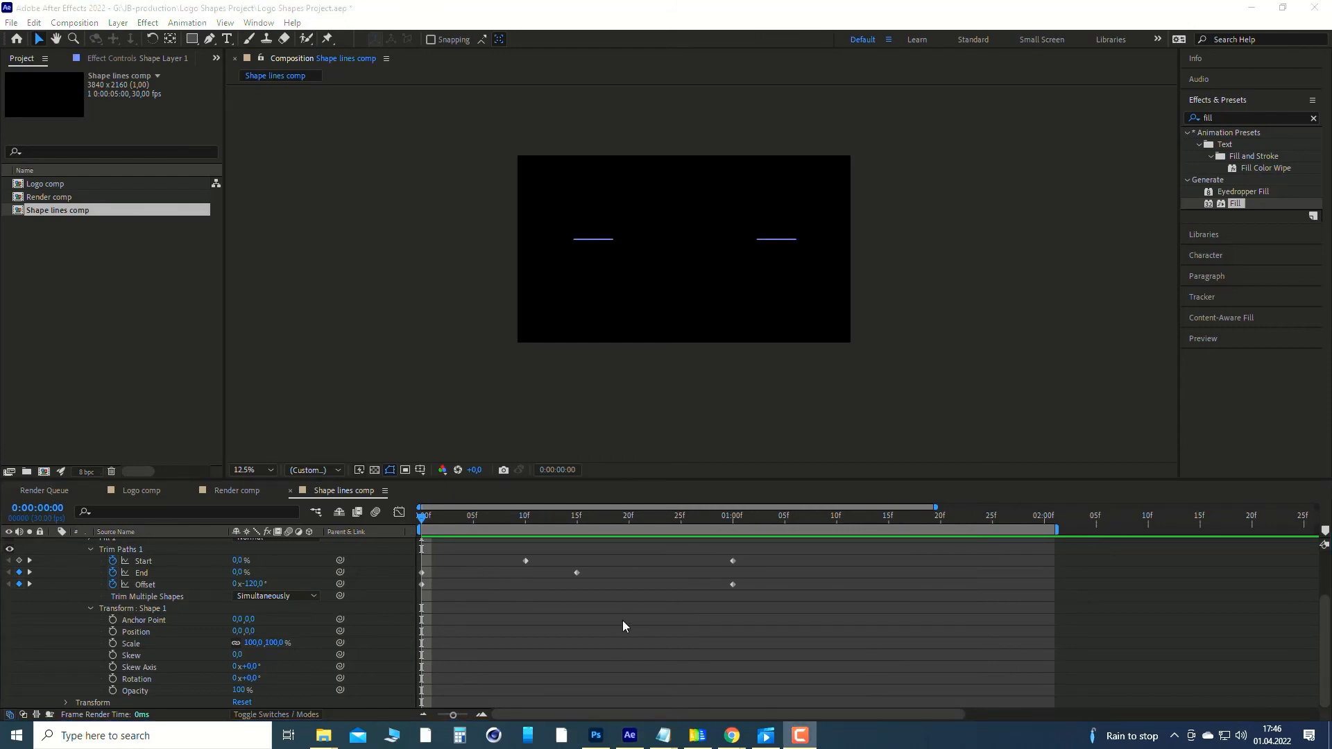
{"action": "left_click", "coordinate": [622, 621]}
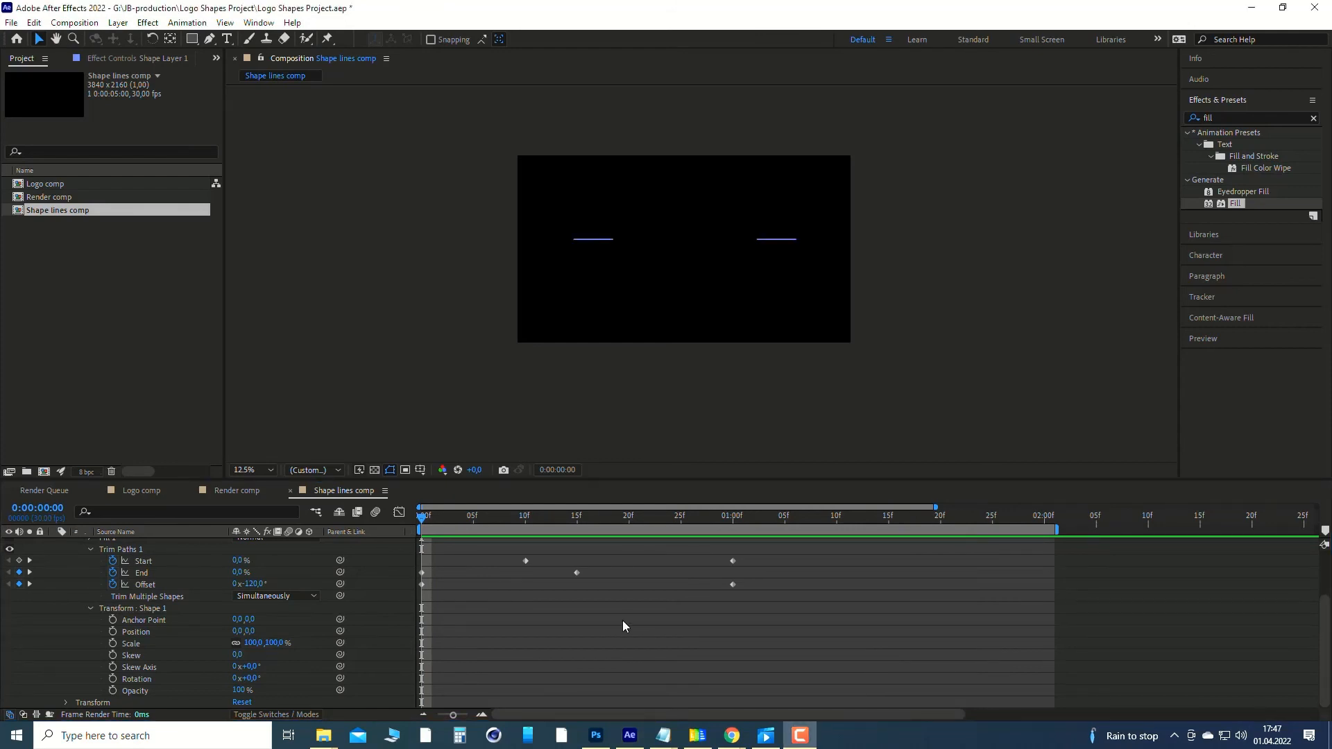
{"action": "left_click", "coordinate": [688, 521]}
{"action": "key", "text": "space"}
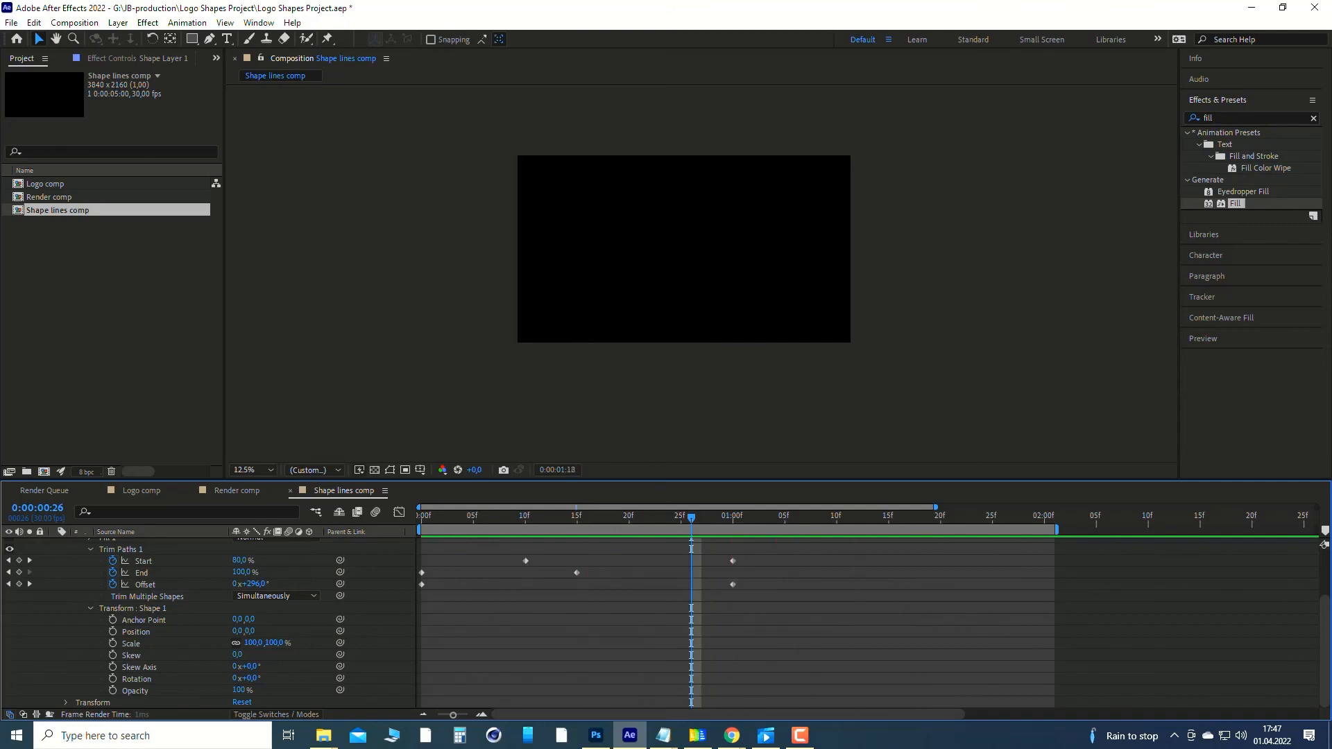
{"action": "left_click", "coordinate": [801, 737]}
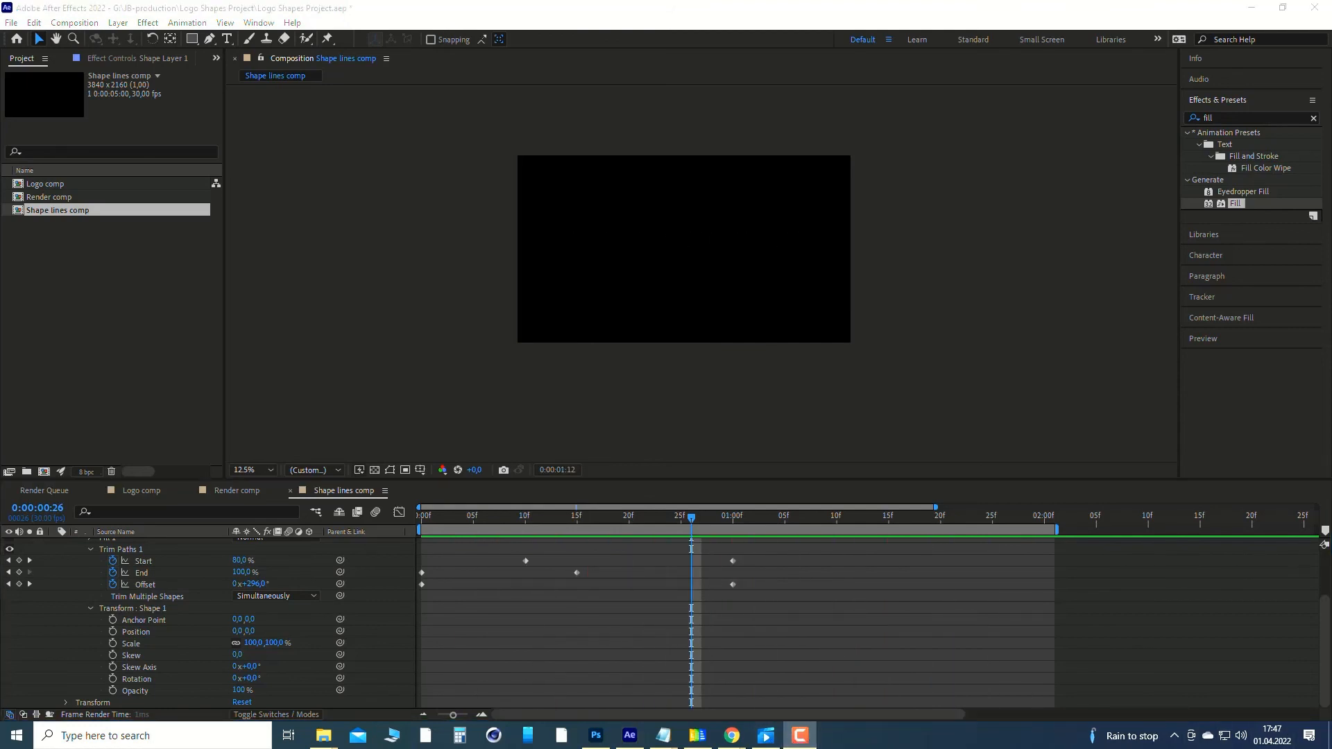
{"action": "left_click", "coordinate": [675, 522]}
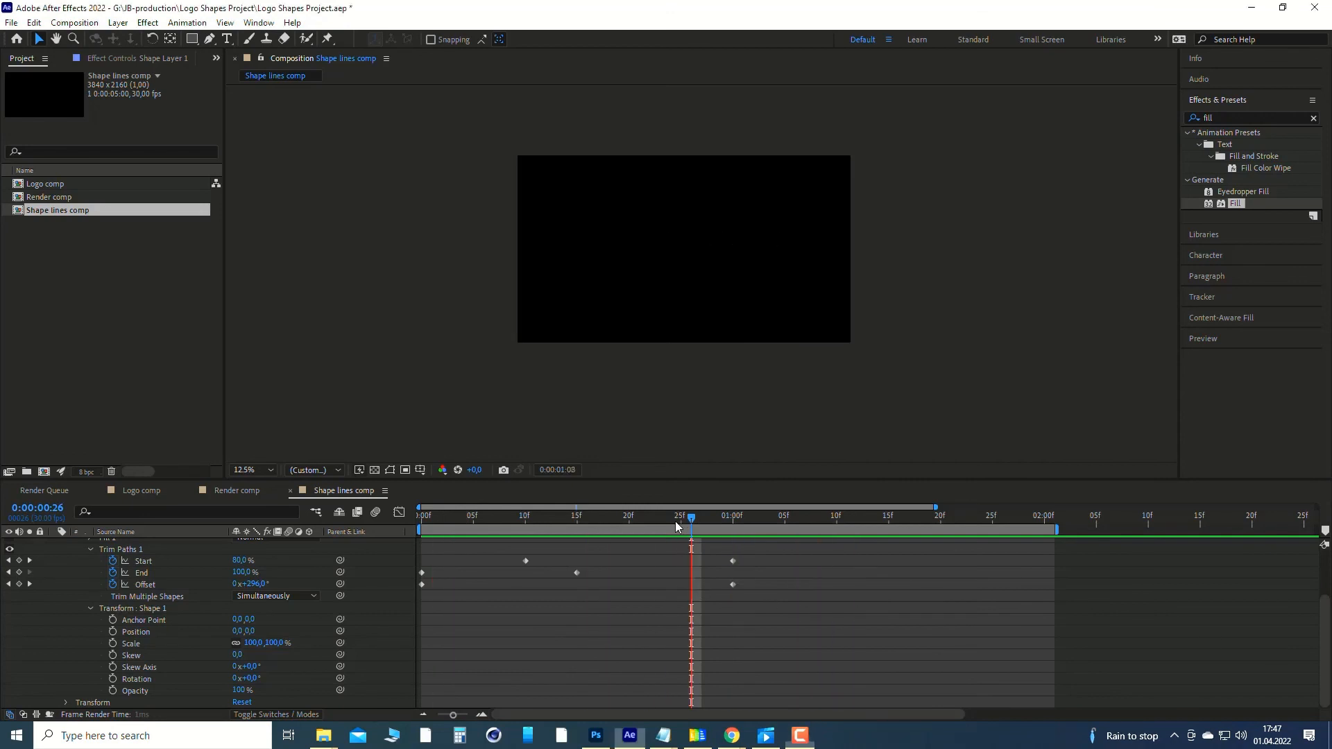
{"action": "left_click", "coordinate": [676, 522]}
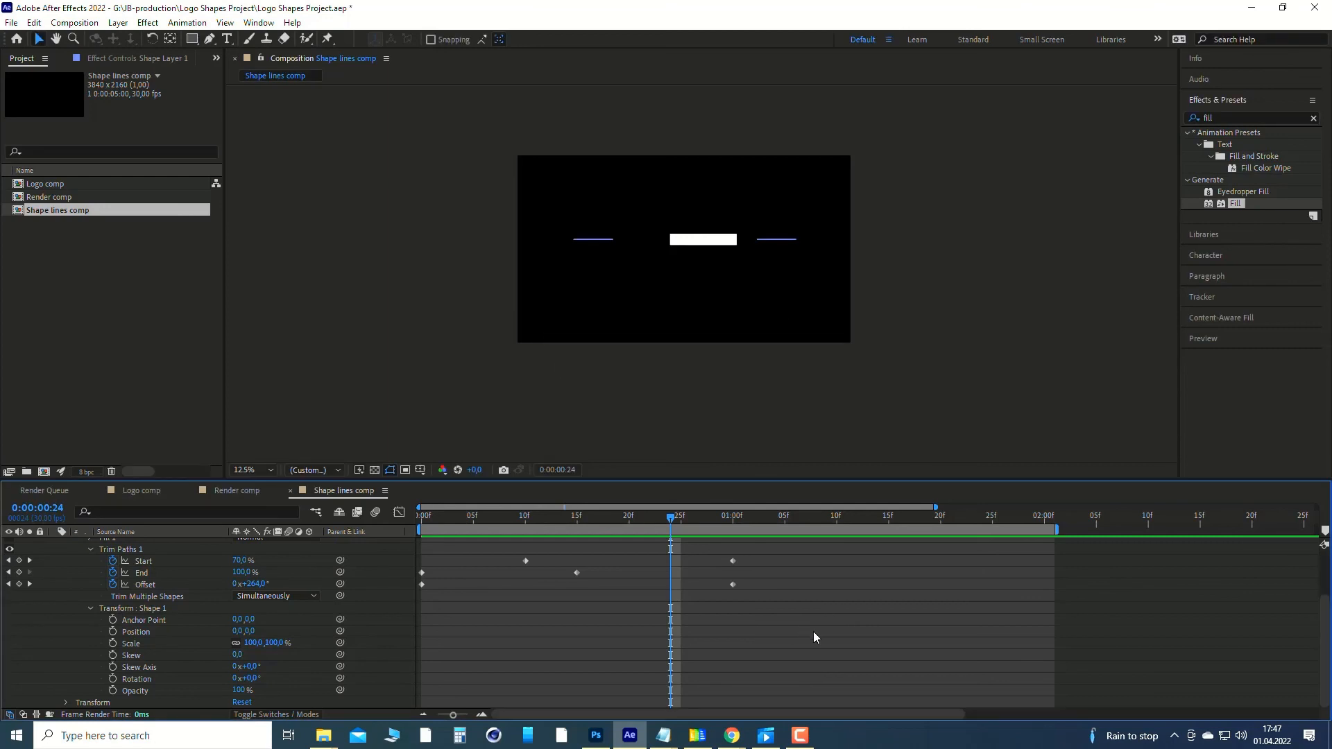
Apply Easy Ease to all Start, End and Offset keyframes of Trim Paths 1 and play the animation from the first frame
{"action": "left_click_drag", "start_coordinate": [806, 635], "coordinate": [418, 551]}
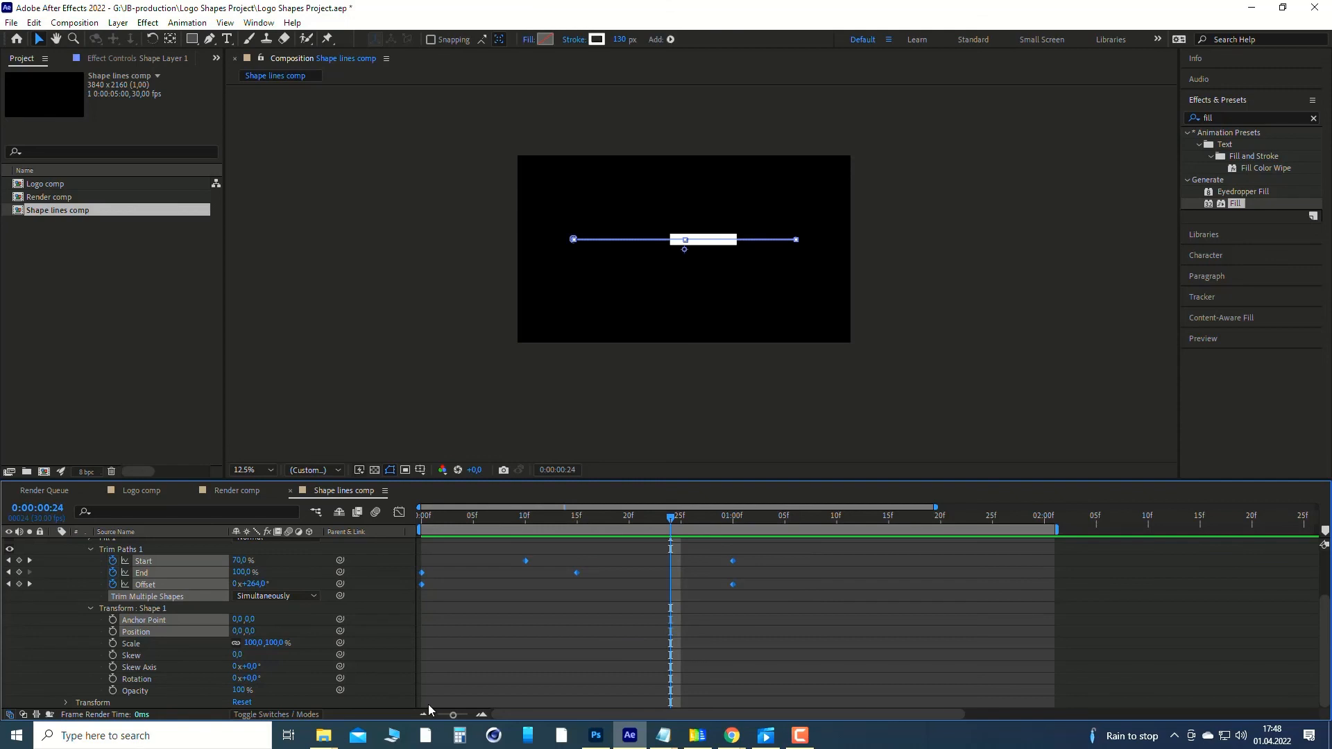
{"action": "right_click", "coordinate": [526, 561]}
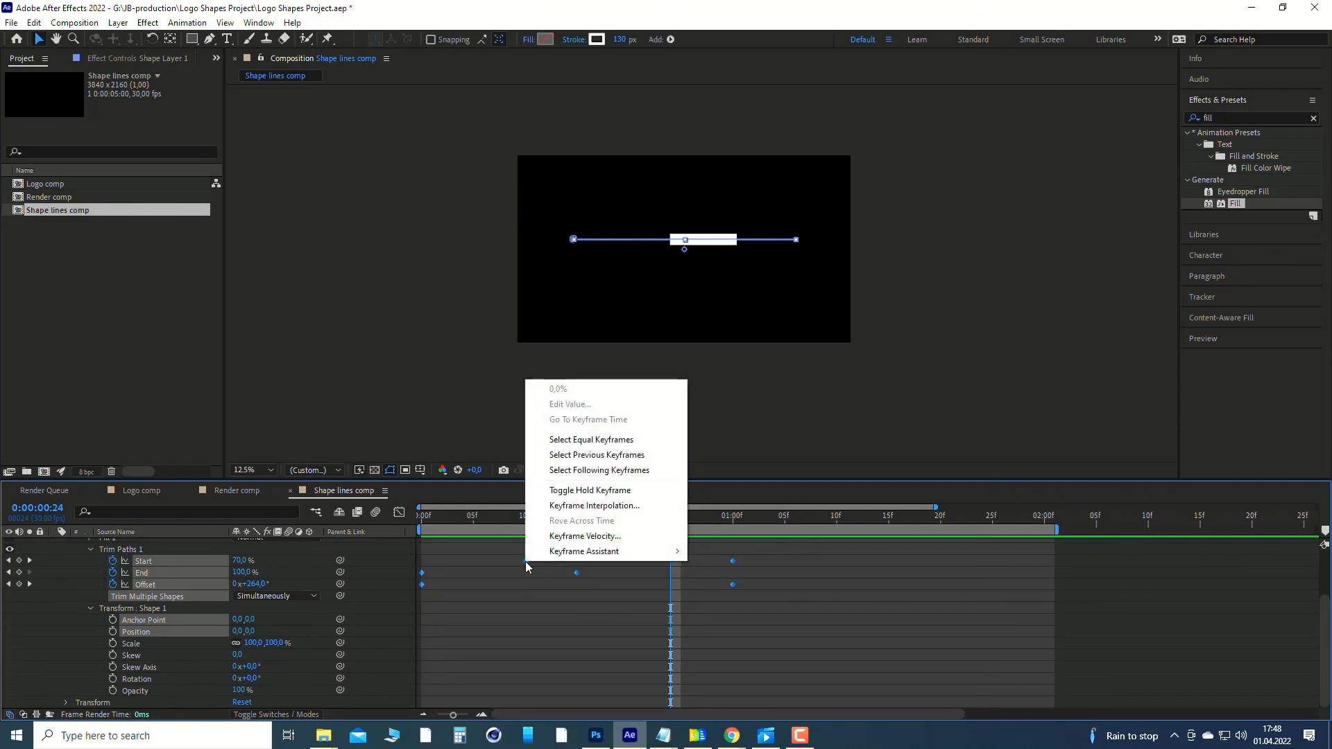
{"action": "mouse_move", "coordinate": [575, 559]}
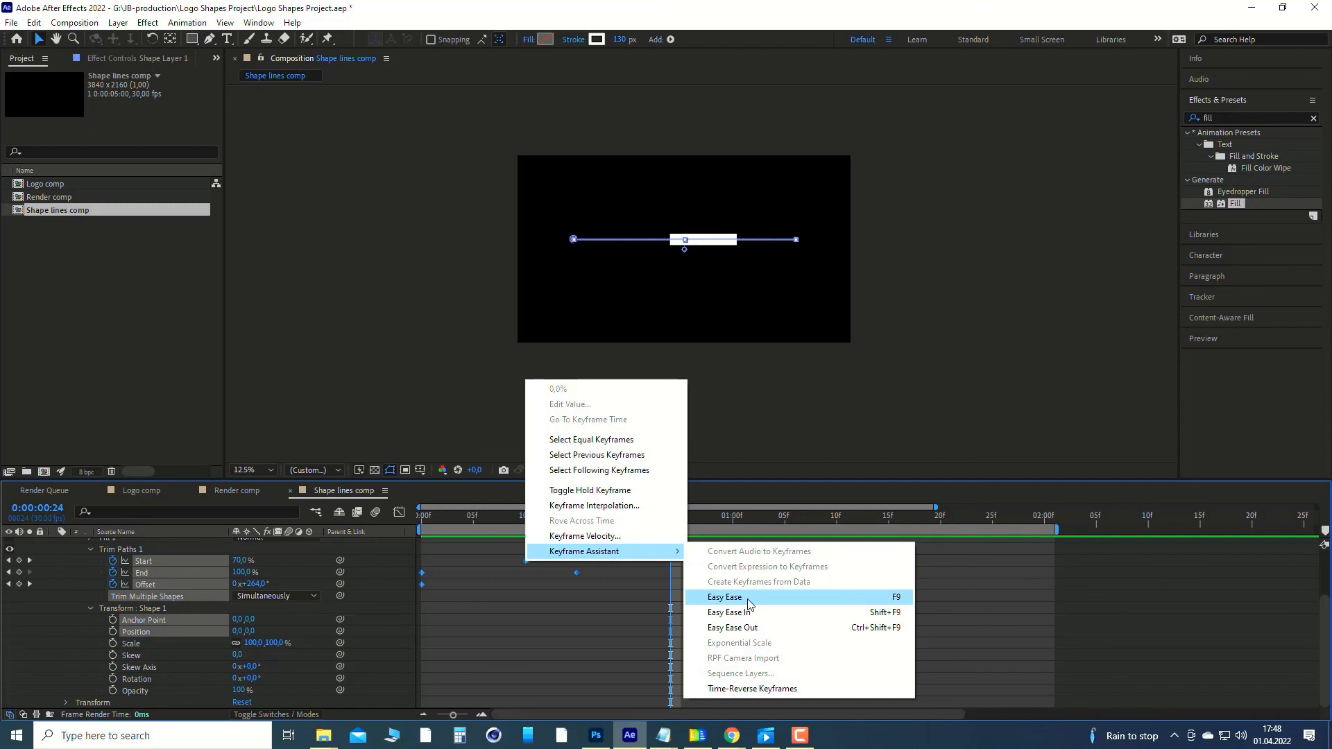
{"action": "left_click", "coordinate": [897, 602]}
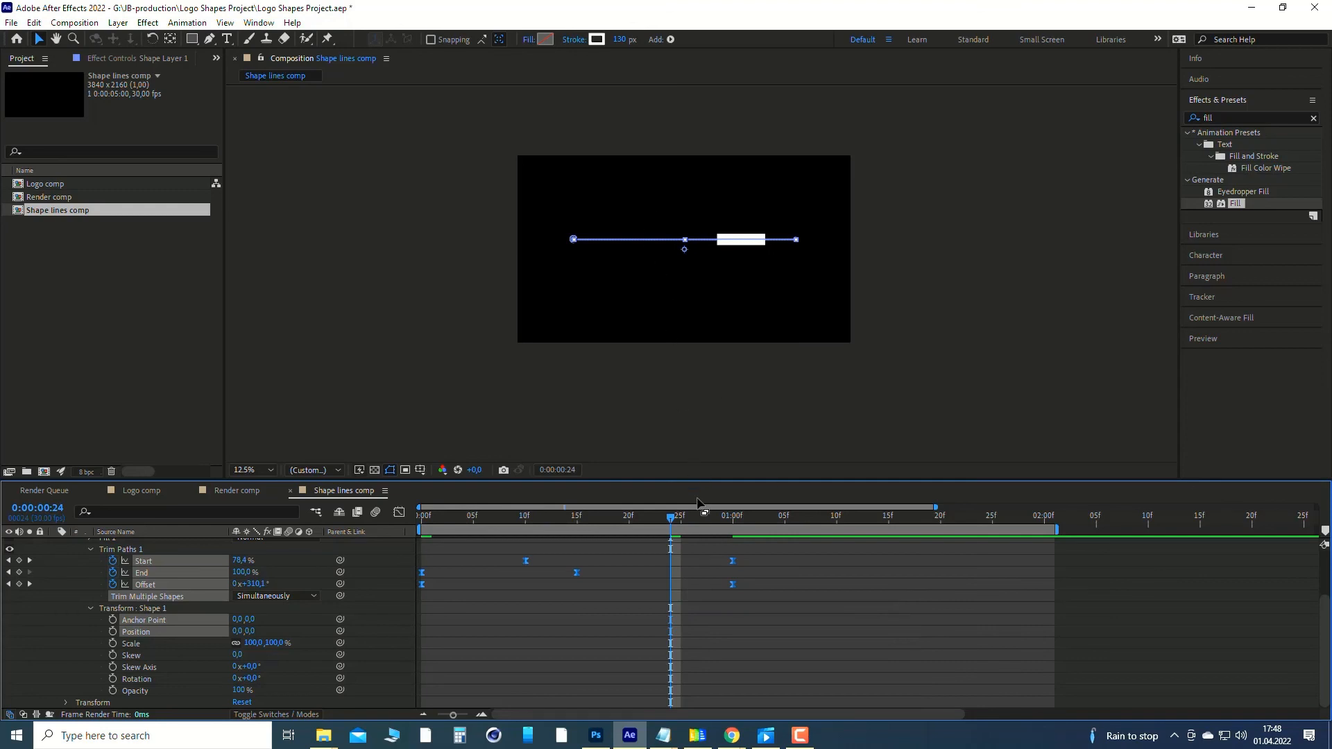
{"action": "left_click_drag", "start_coordinate": [668, 518], "coordinate": [425, 524]}
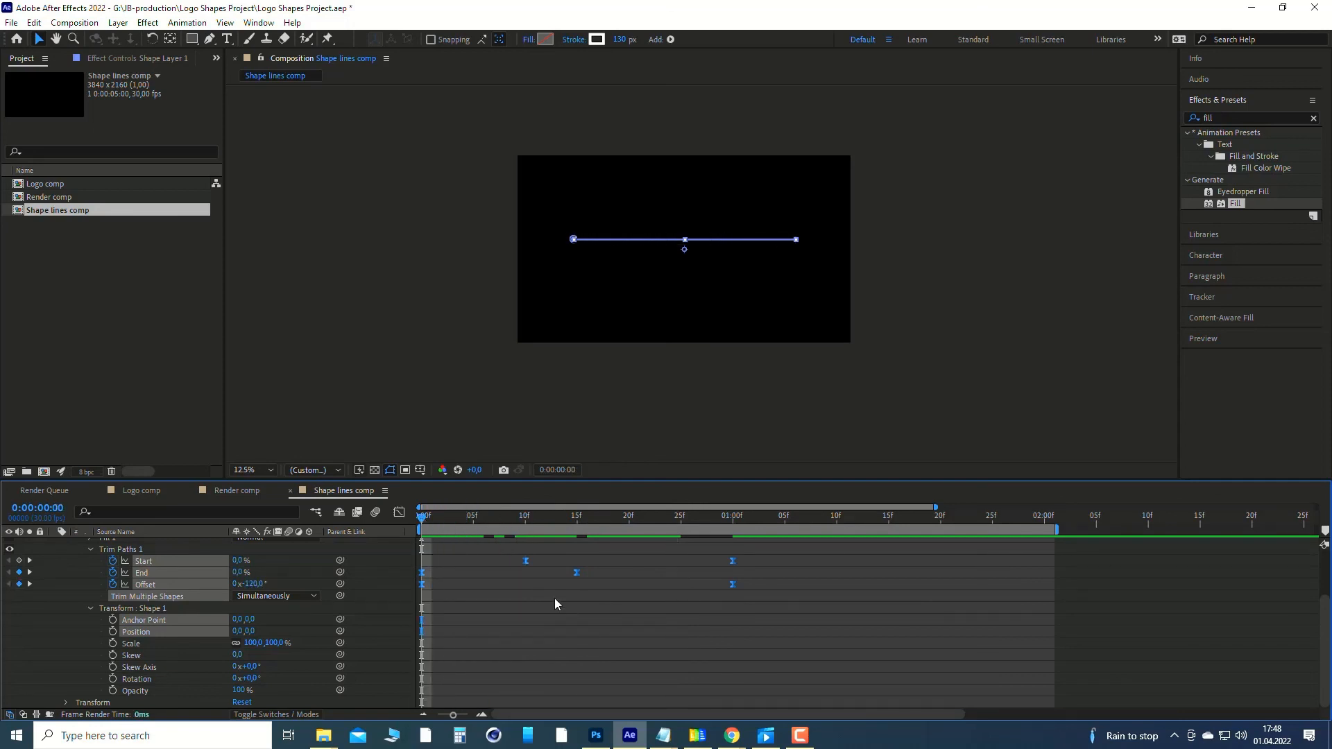
{"action": "key", "text": "space"}
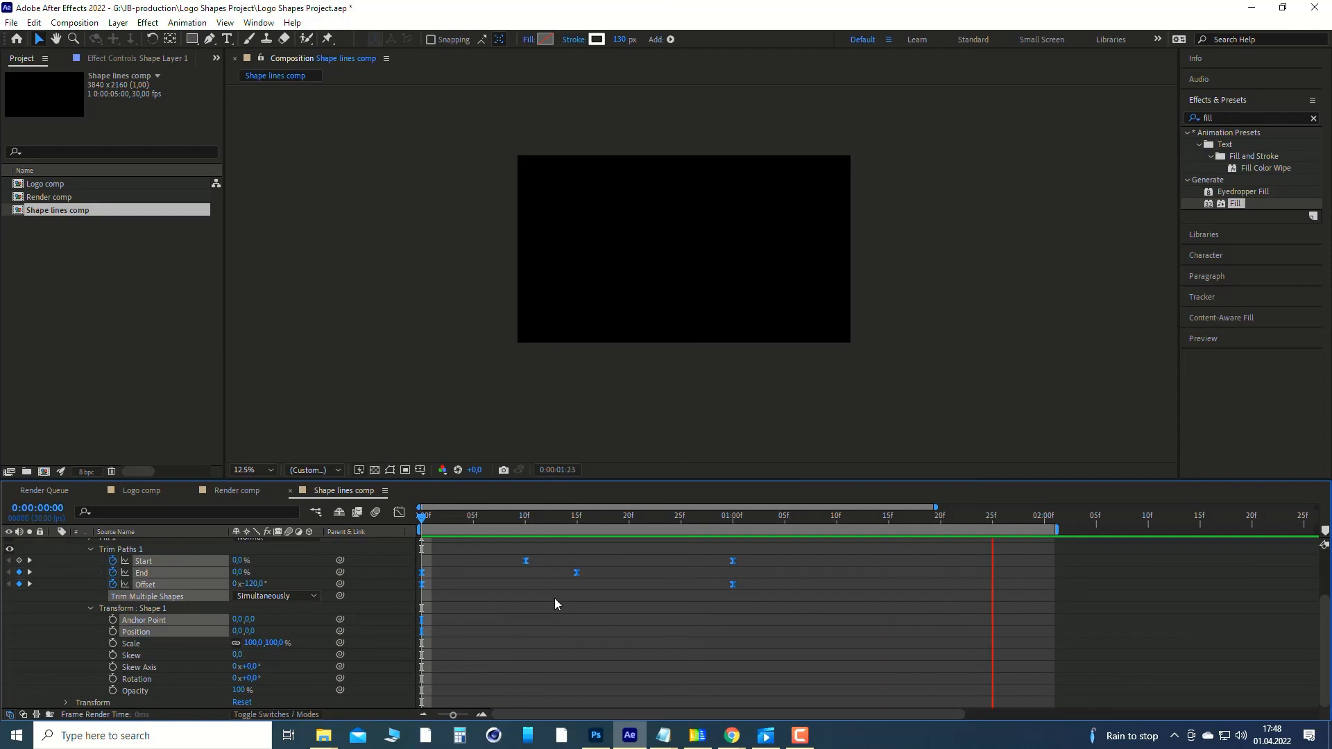